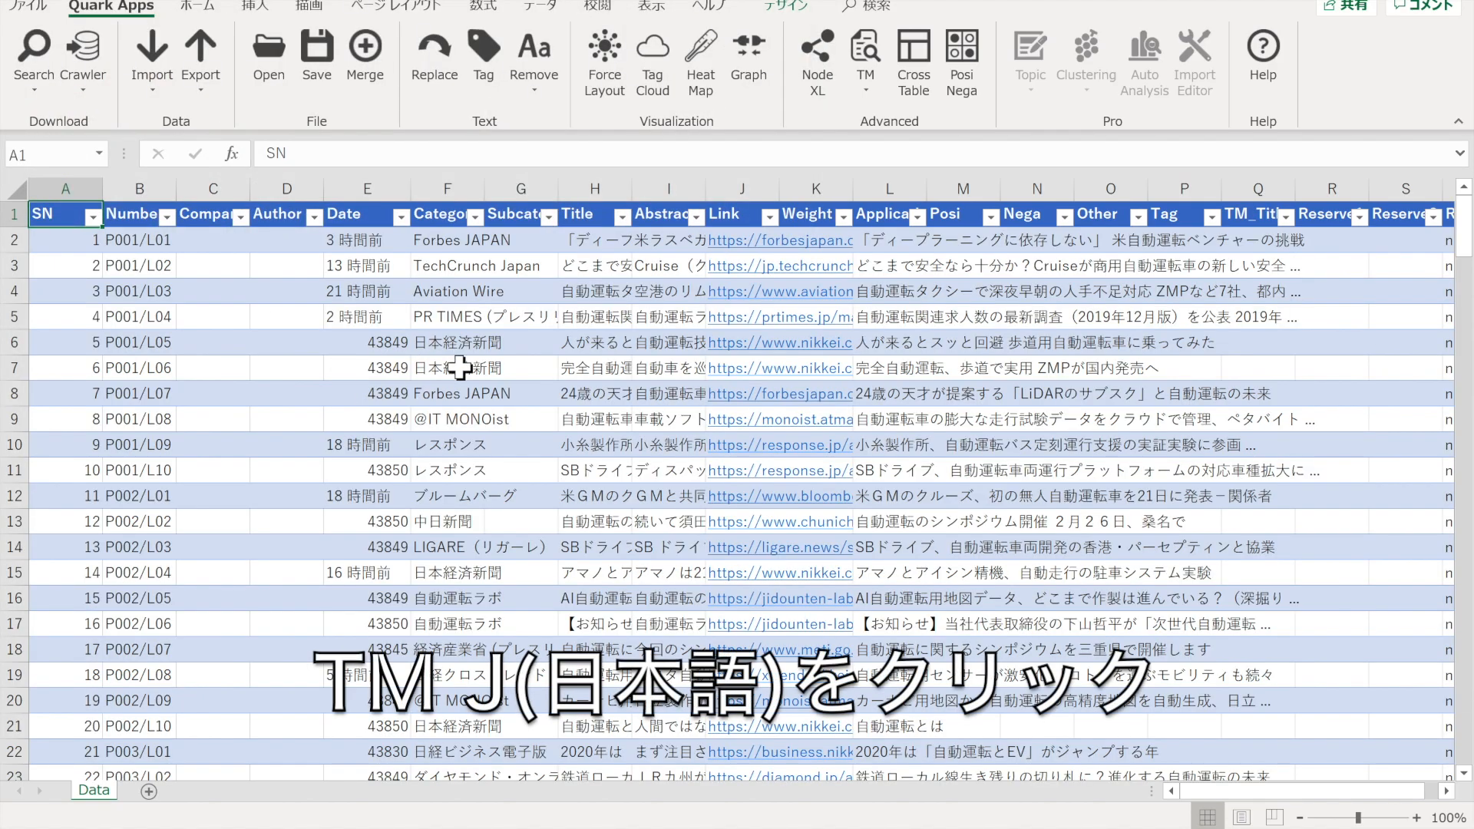
- Open the Japanese text mining tool (TM J) and set the minimum occurrence frequency to 2
click(865, 69)
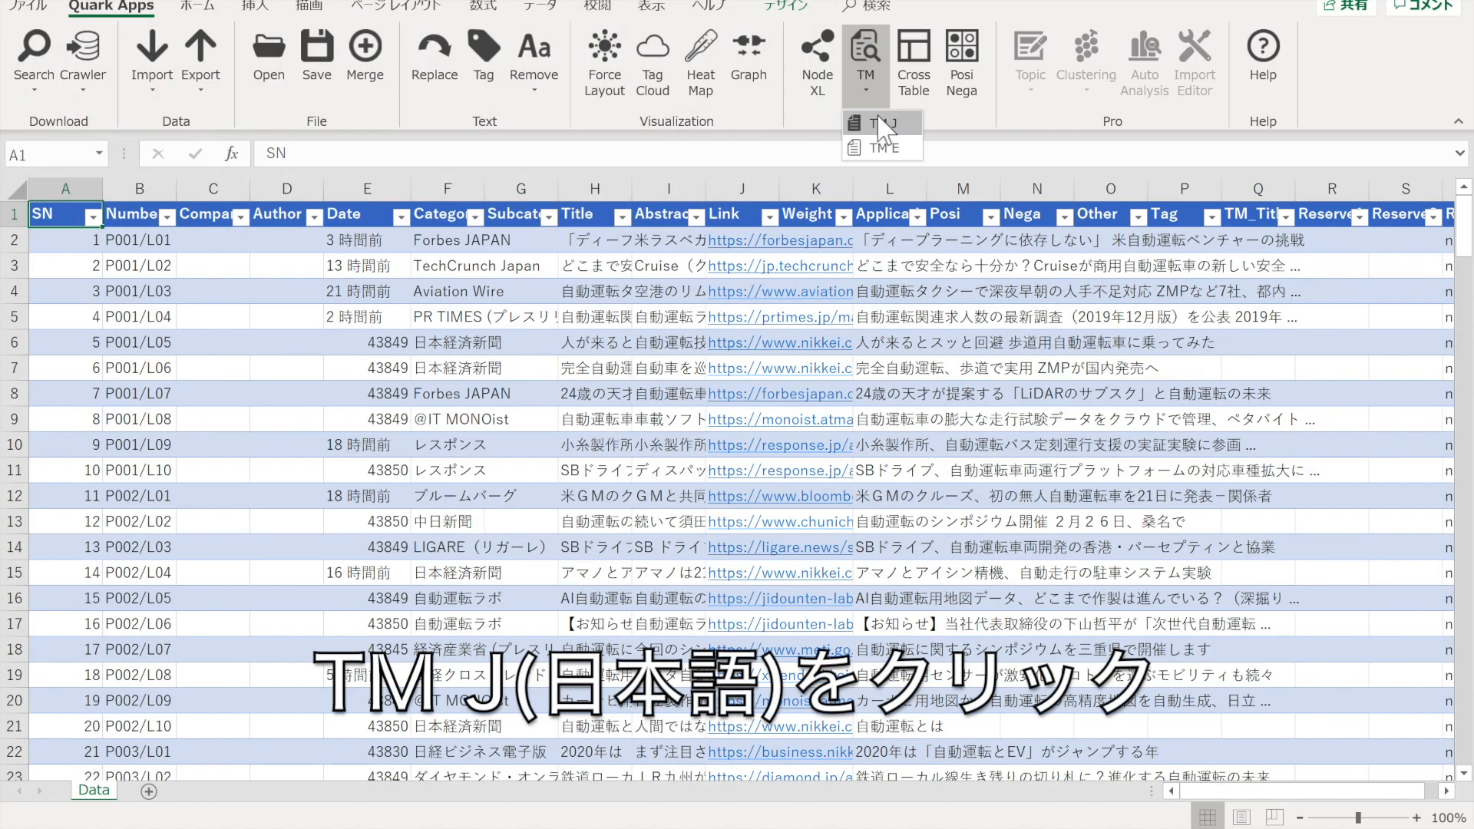
click(883, 131)
drag(773, 135, 746, 161)
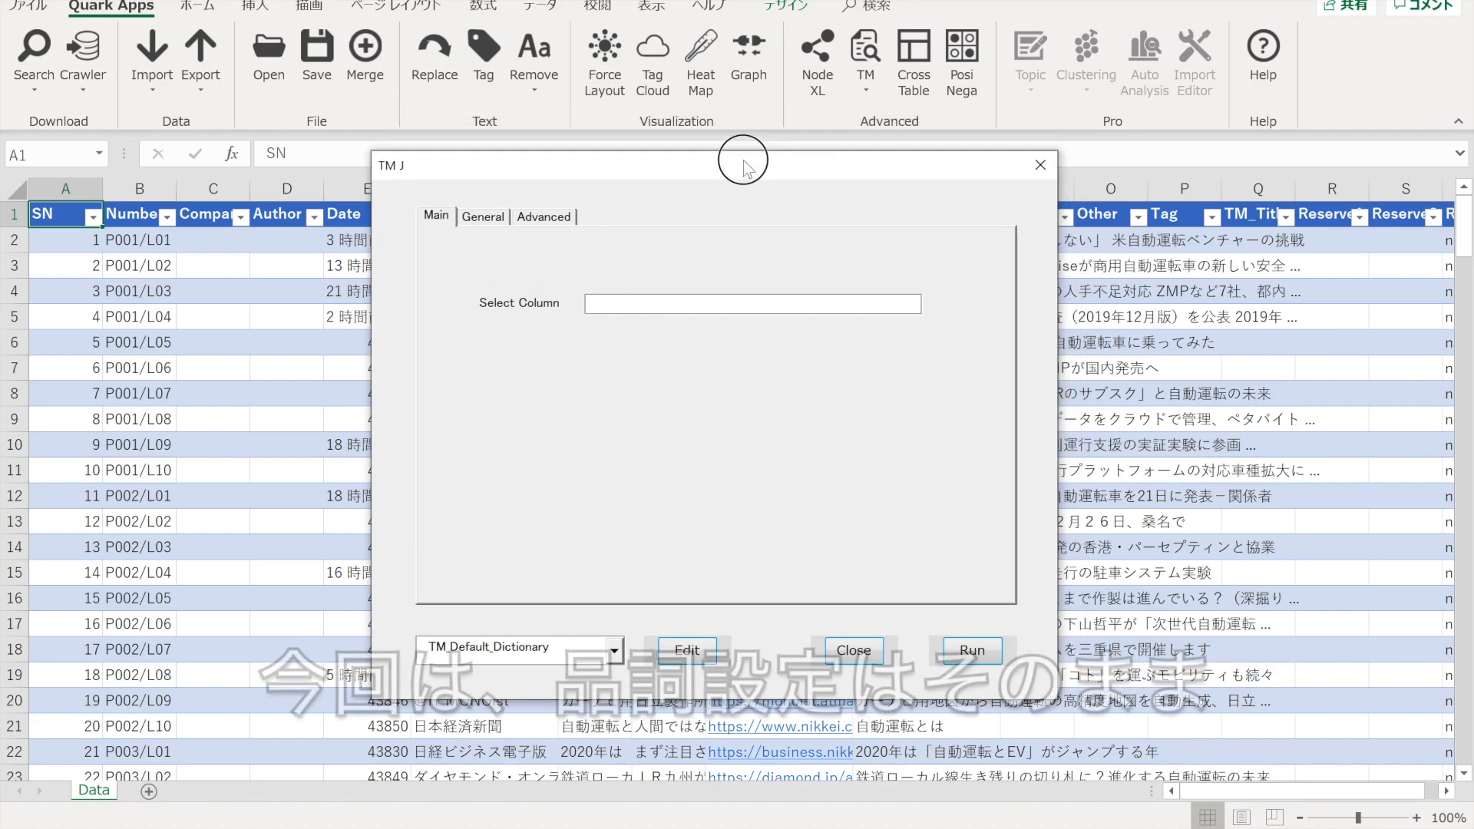
click(485, 217)
click(546, 218)
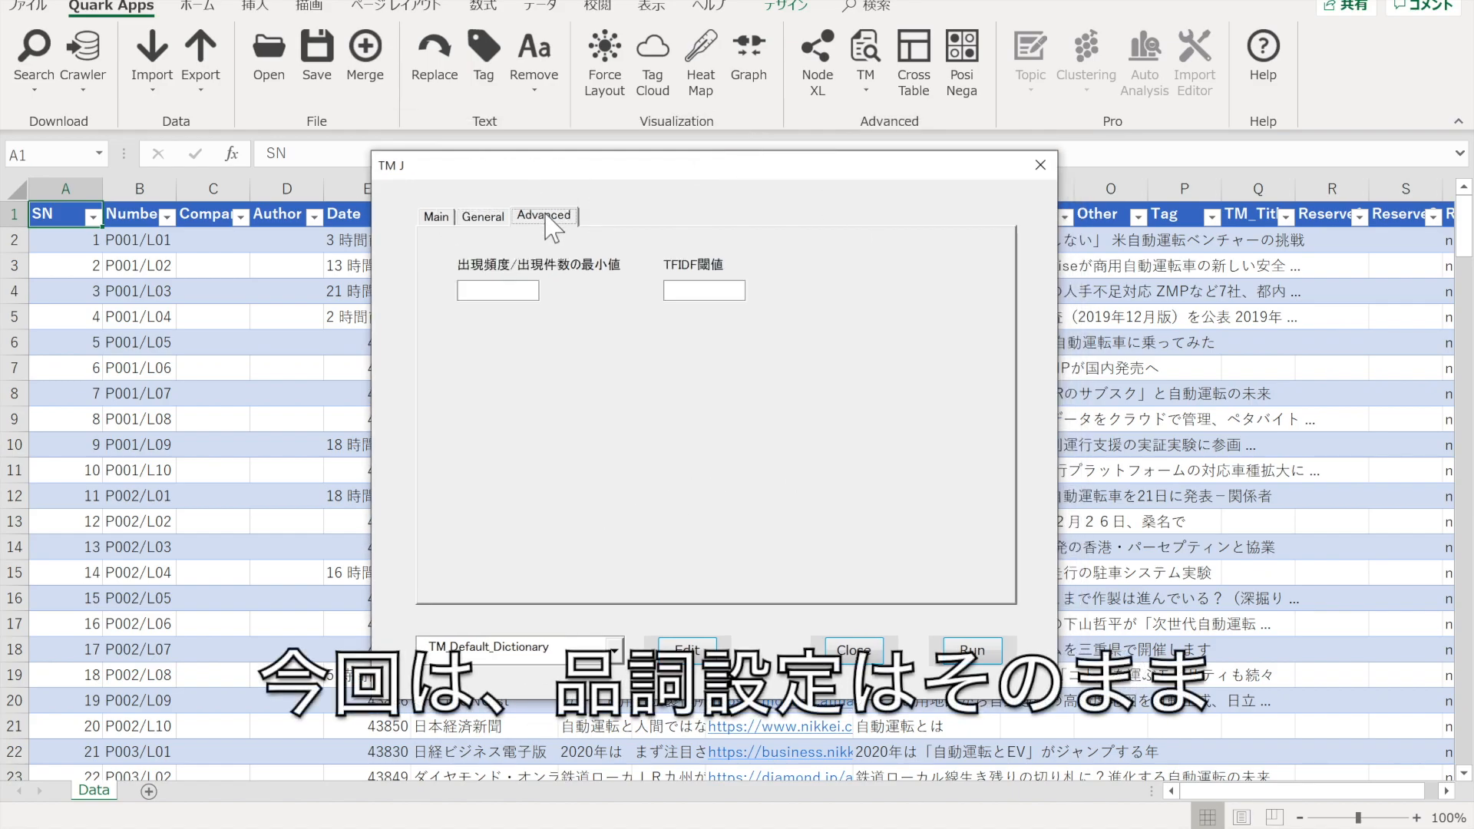
click(504, 291)
text(2)
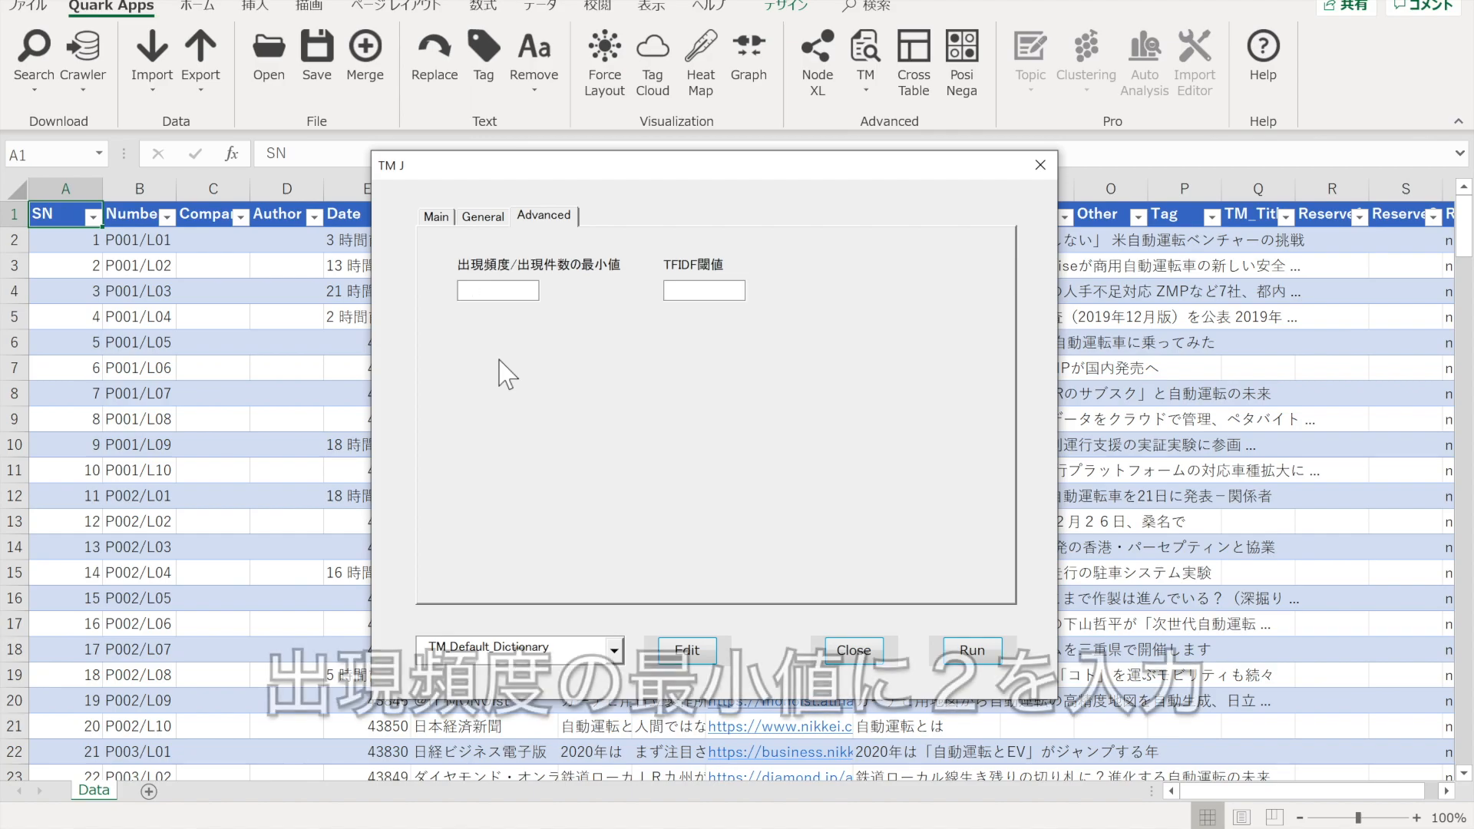
- Select the Abstract column as the text mining target and run the analysis
click(436, 217)
drag(519, 165, 905, 183)
click(658, 288)
click(1356, 668)
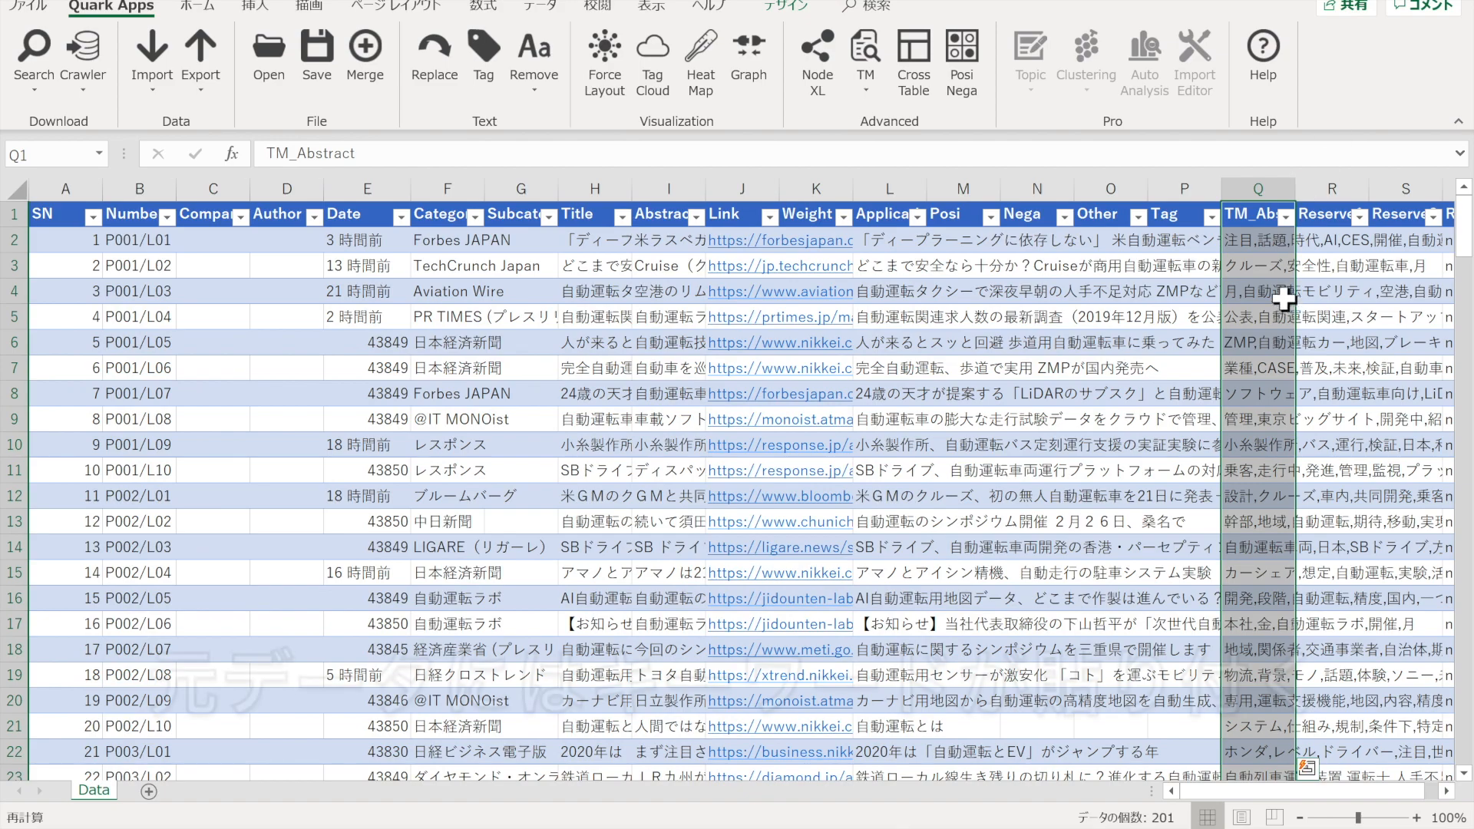
- Look through the extracted keywords of the first articles in the TM_Abstract column
click(1274, 261)
key(Down)
key(Down)
key(Down)
key(Down)
key(Down)
key(Down)
key(Down)
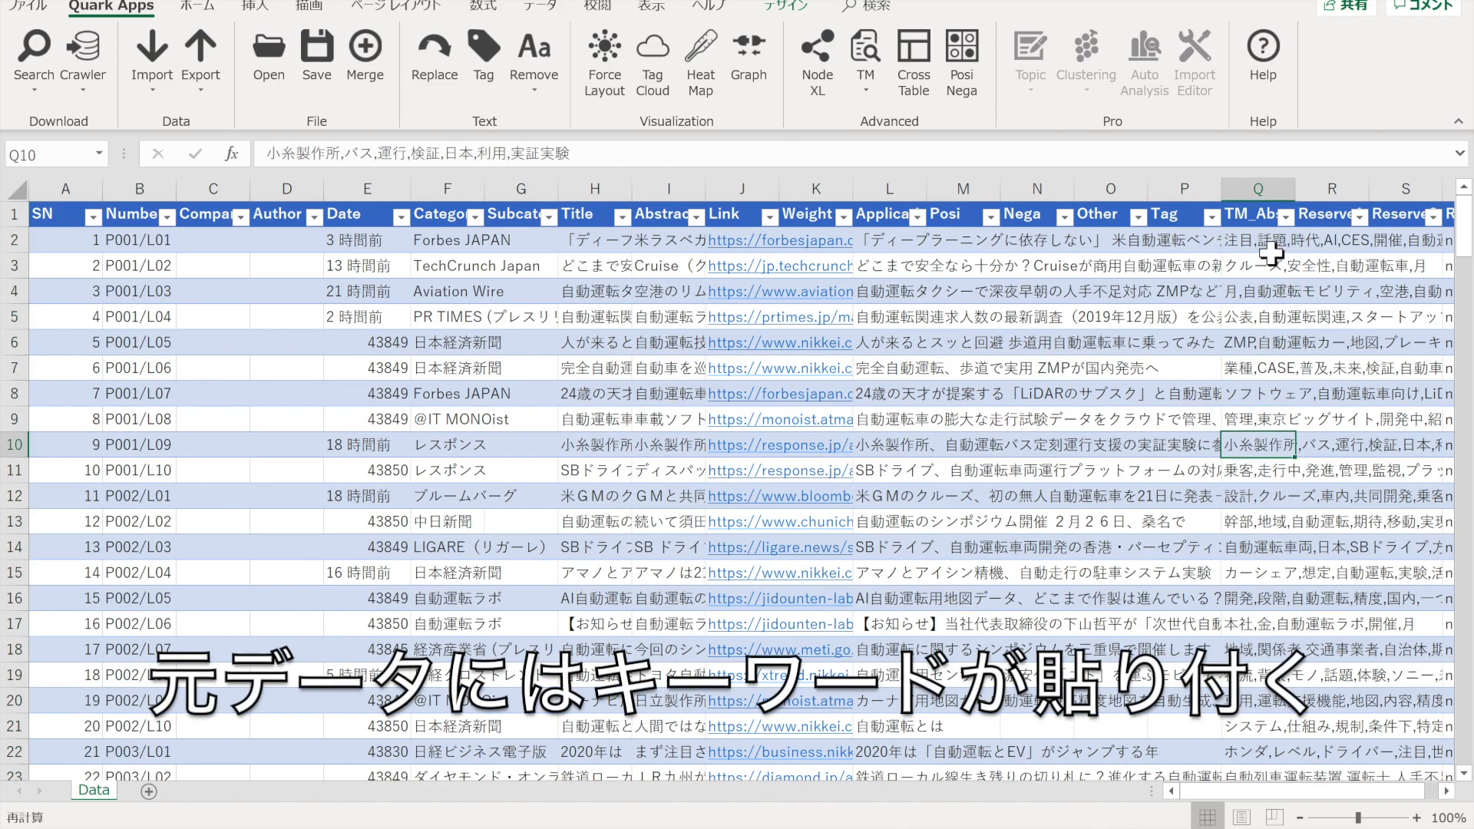
- Generate a tag cloud from the TM_Abstract column
click(654, 69)
click(1289, 266)
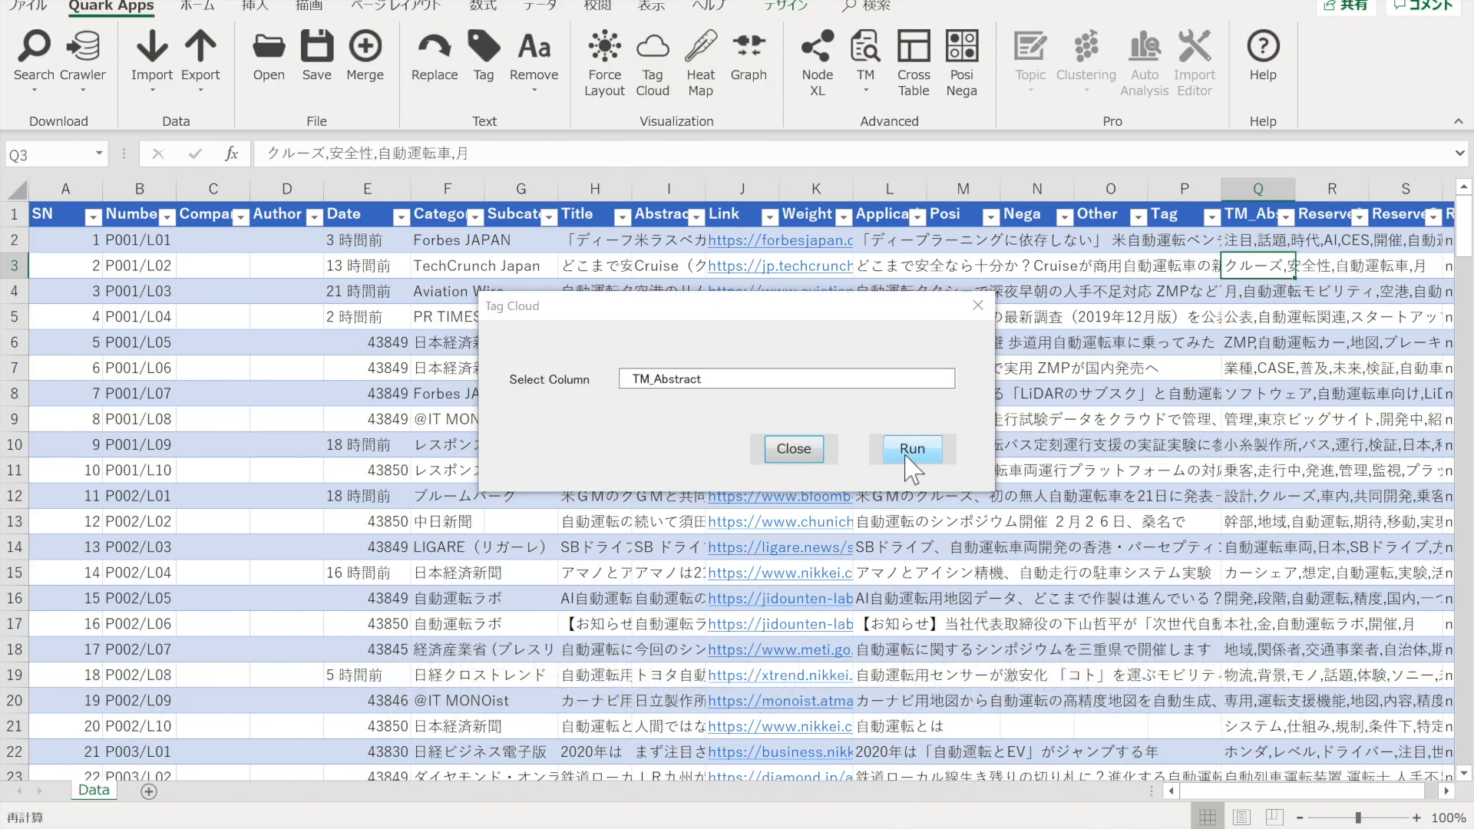
click(911, 447)
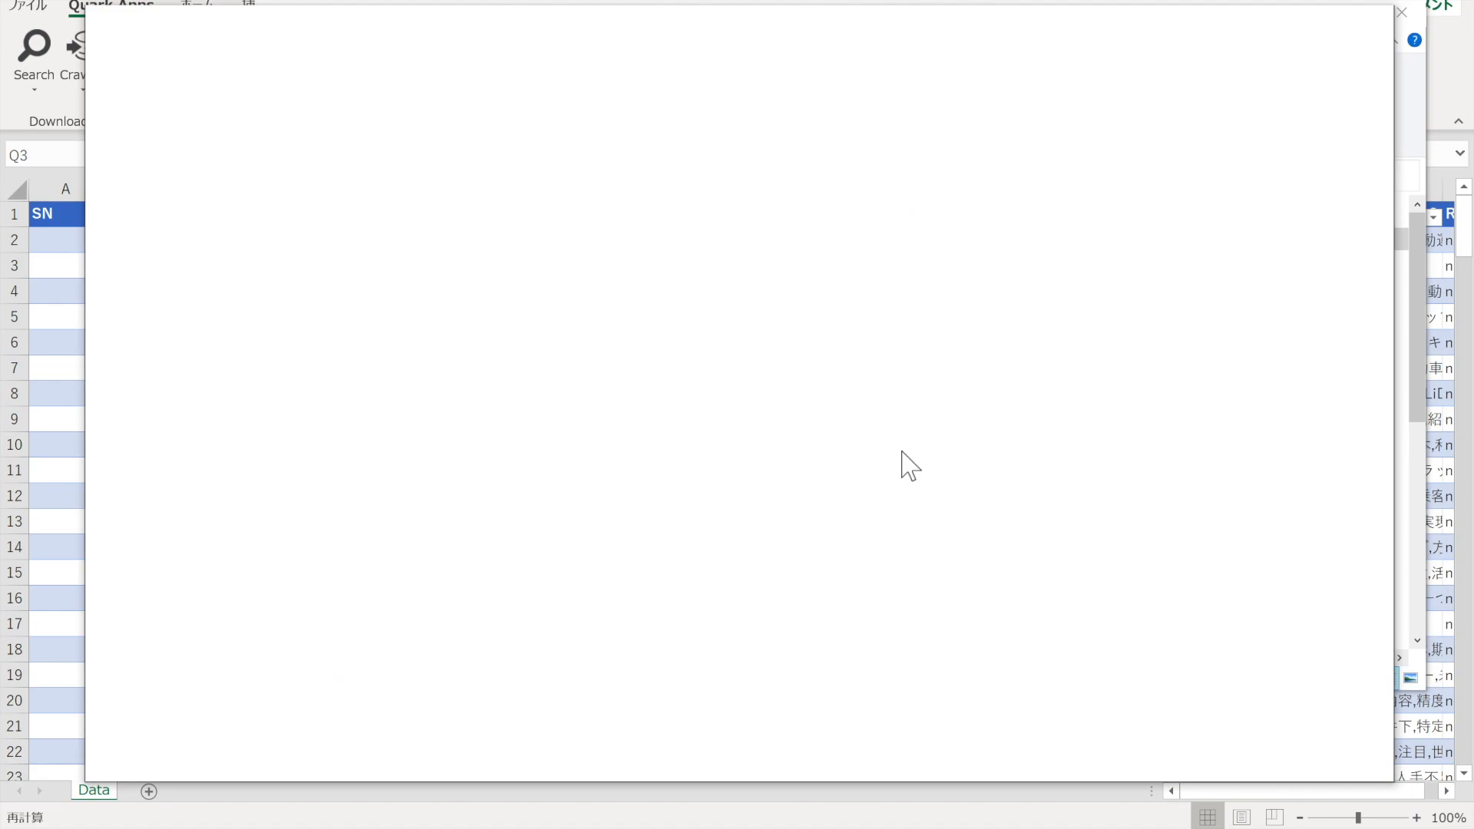
- Load tgc_TM_Abstract_200131123827.json into the qrk DropView page to view the tag cloud, and close the browser and file windows
drag(1012, 19, 942, 21)
click(1355, 67)
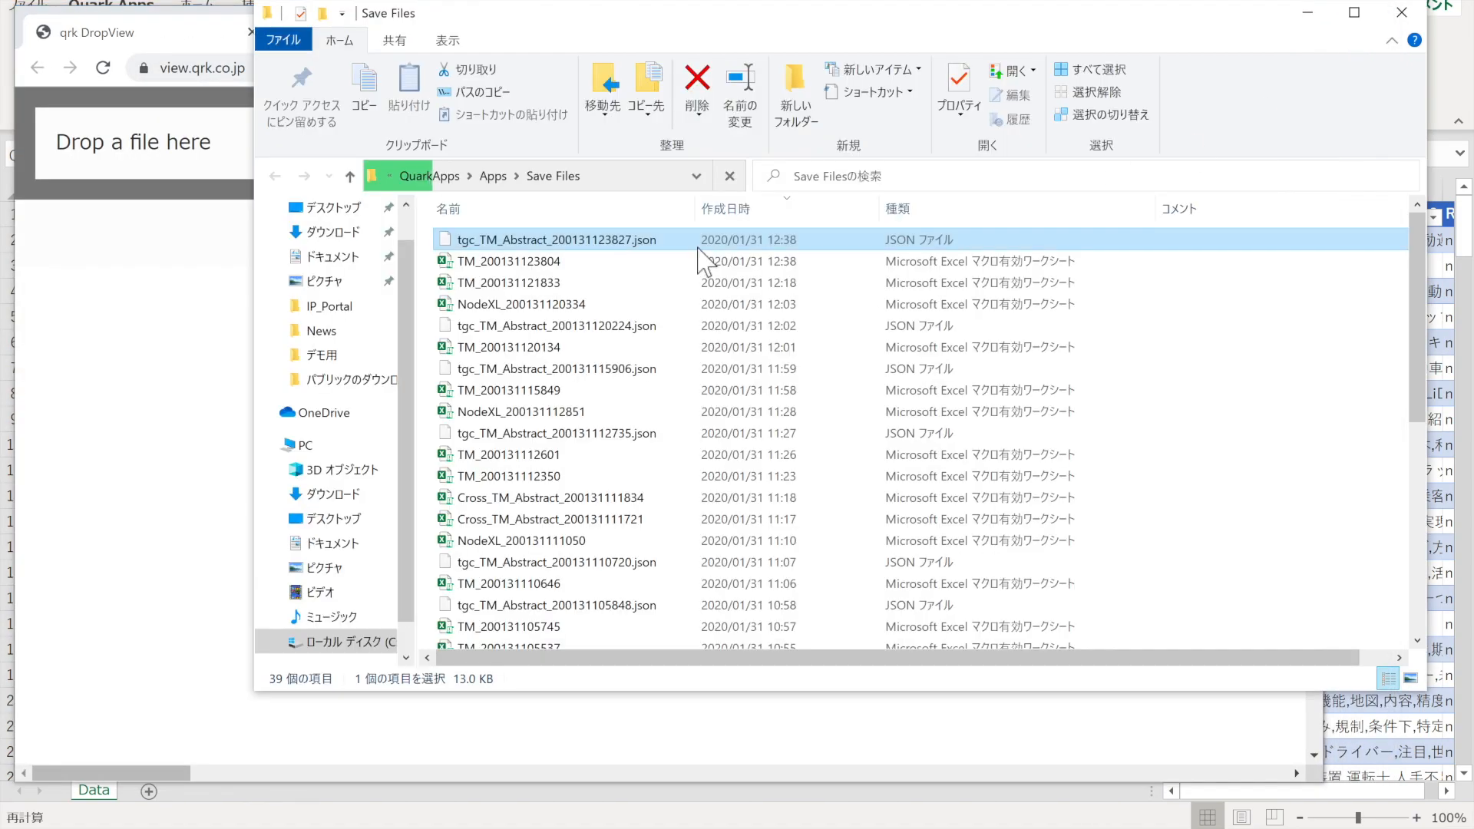
drag(441, 238, 184, 162)
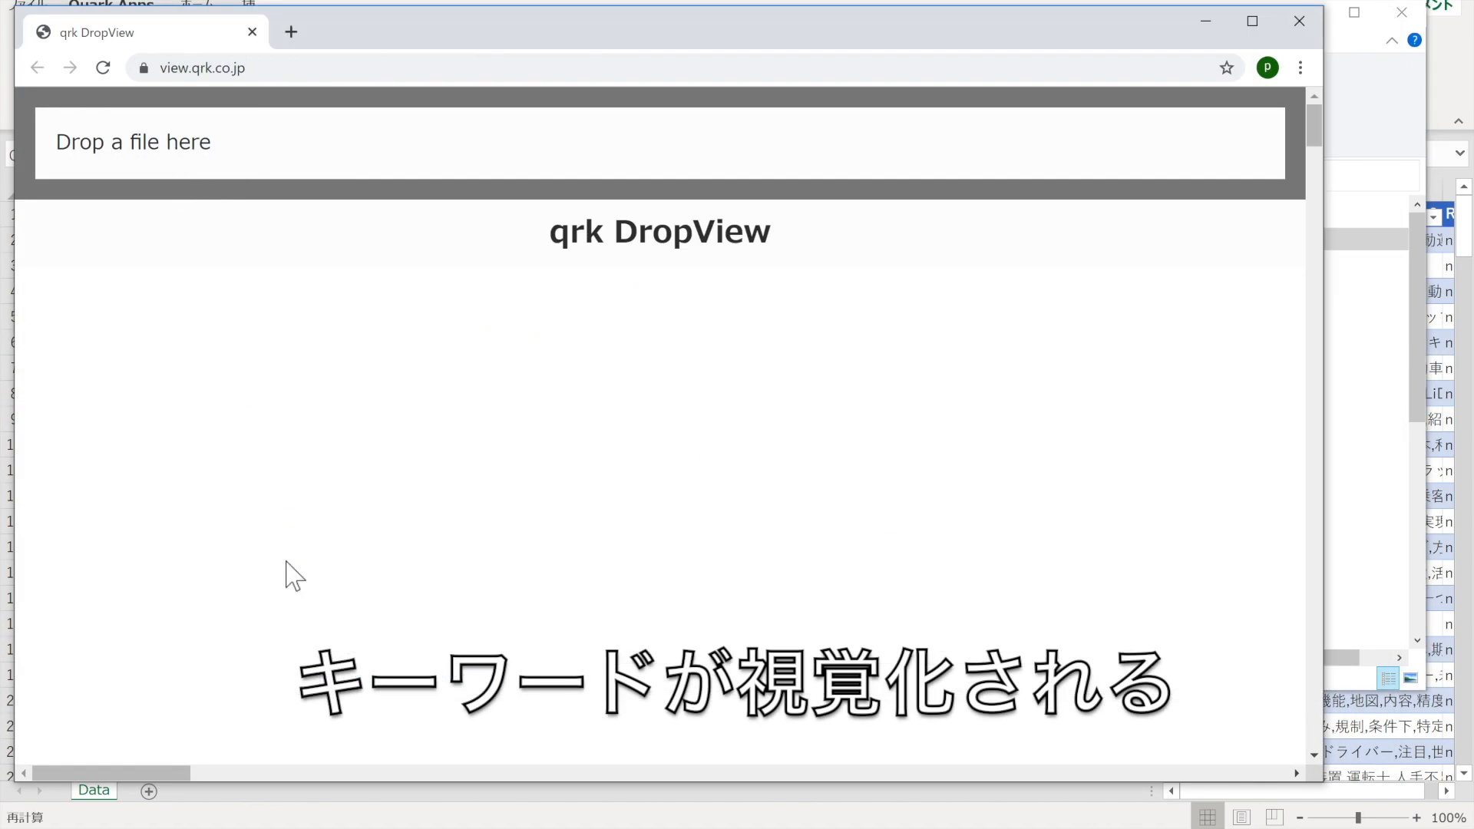
drag(209, 767, 389, 773)
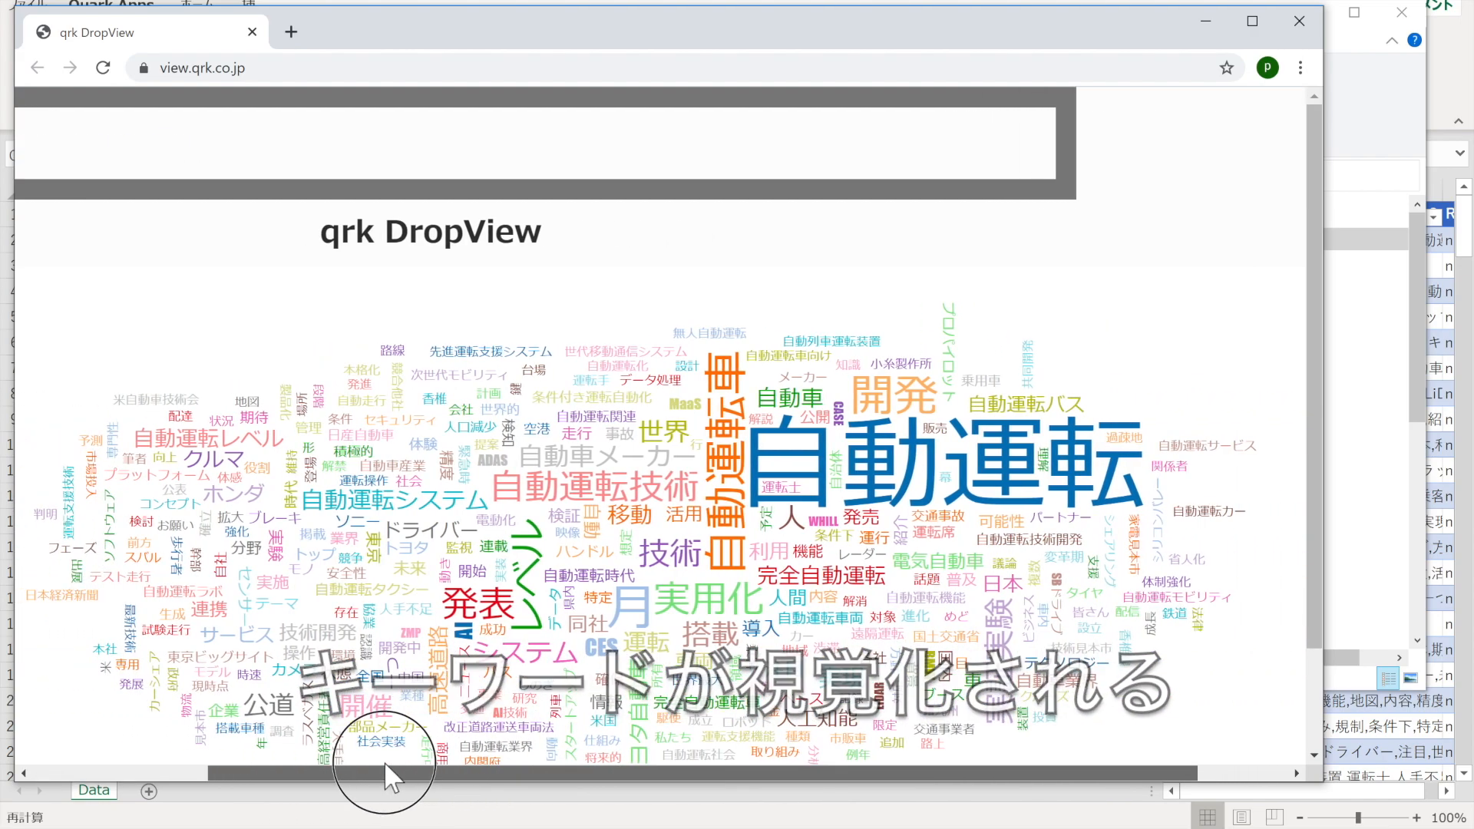
click(1303, 29)
click(1402, 12)
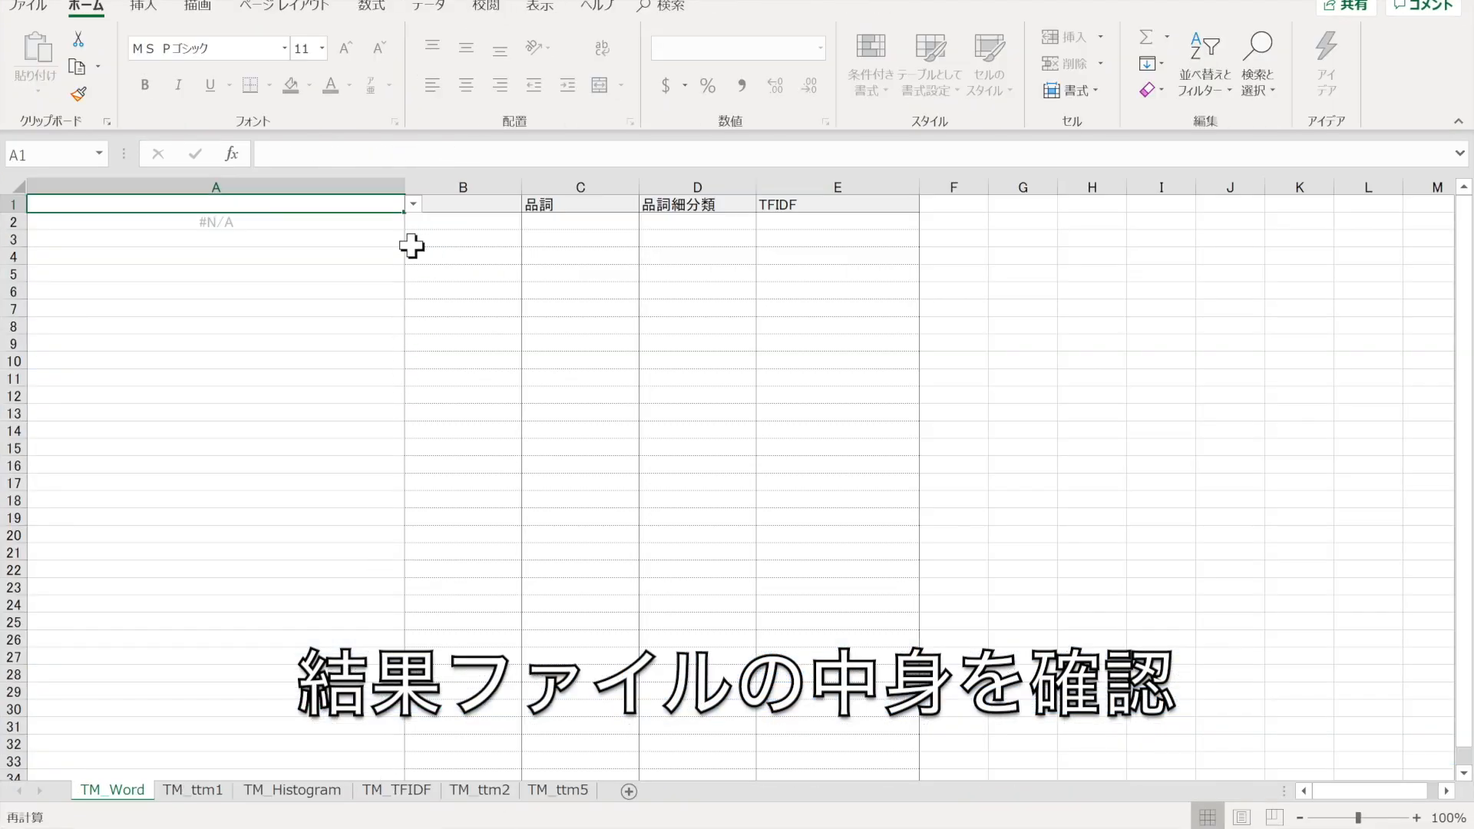
- Go through articles 1 to 5 in the TM_Word sheet of the results workbook to examine their extracted words and TFIDF values
click(414, 204)
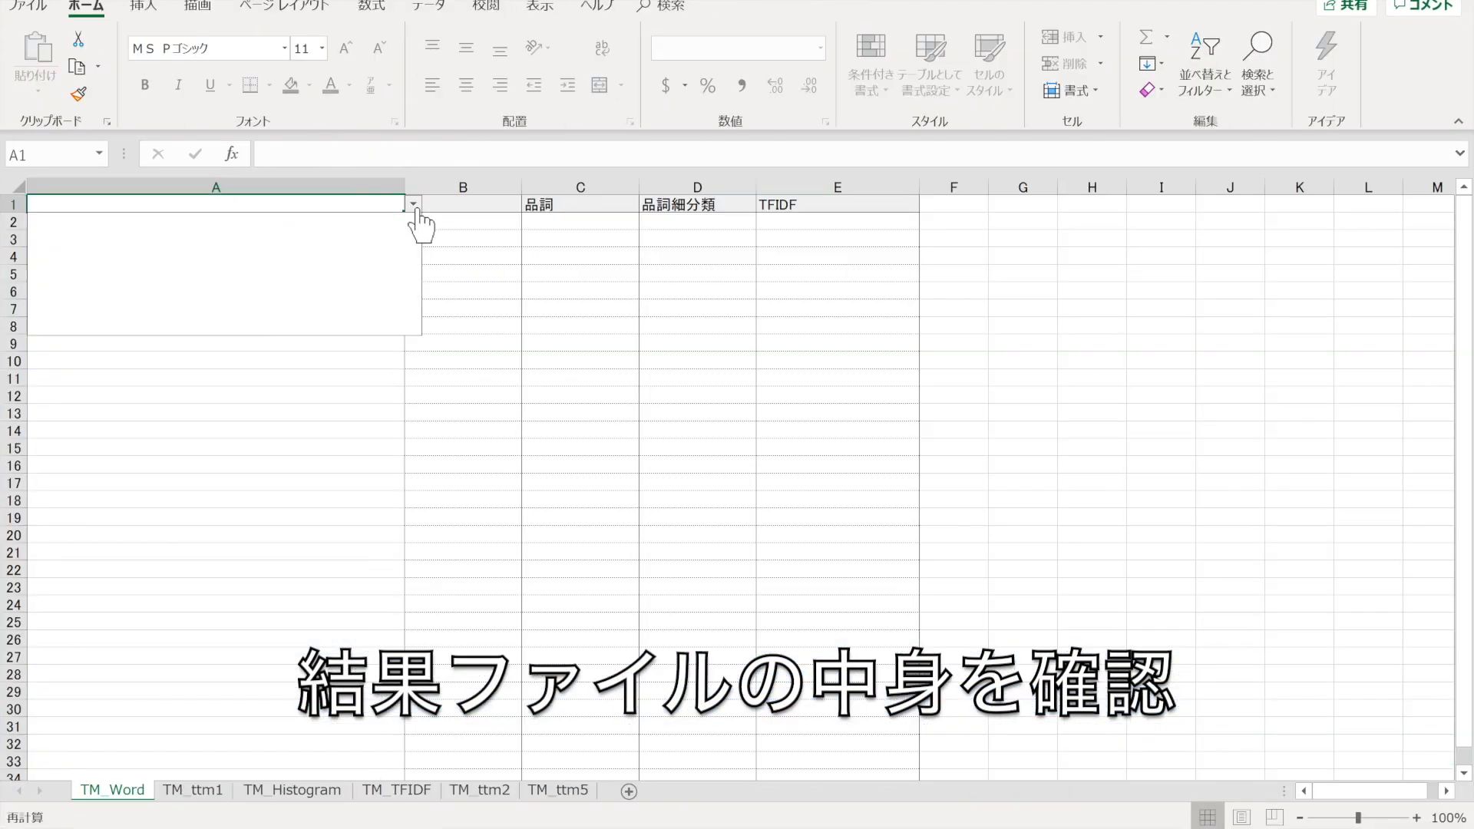
click(365, 221)
click(414, 272)
click(373, 307)
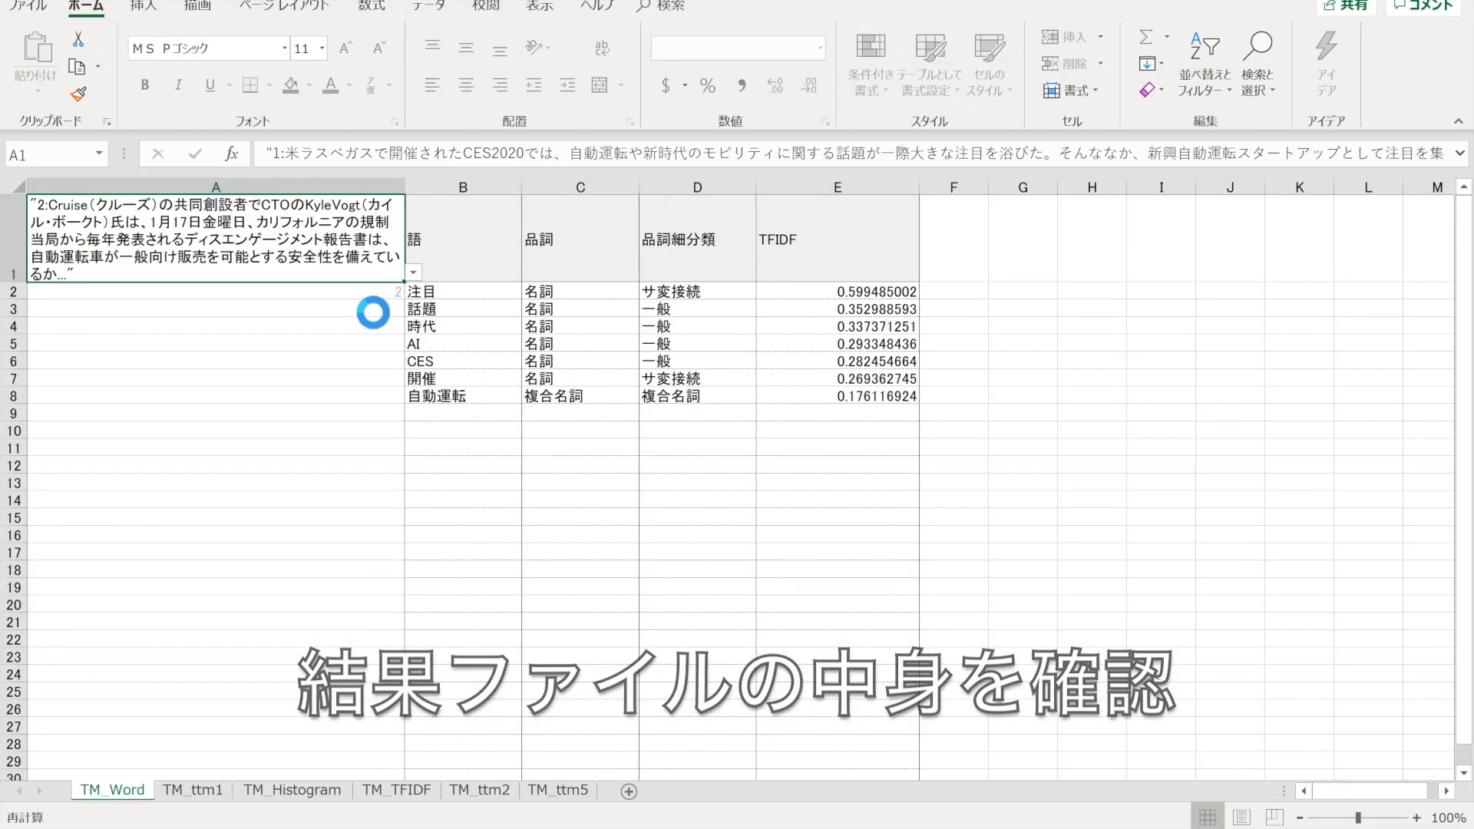
click(414, 272)
click(395, 306)
click(414, 272)
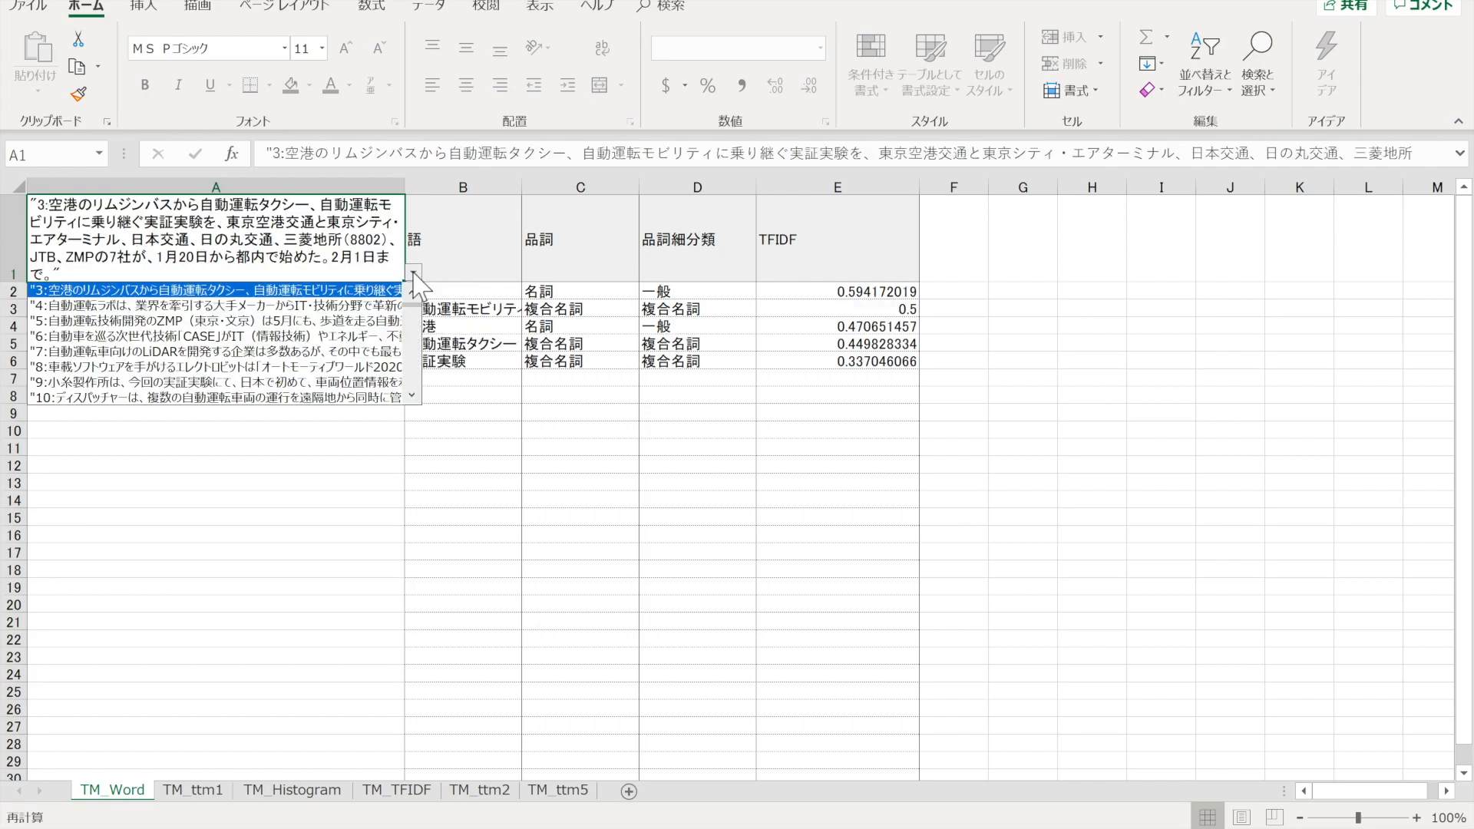
click(384, 306)
click(413, 272)
click(367, 307)
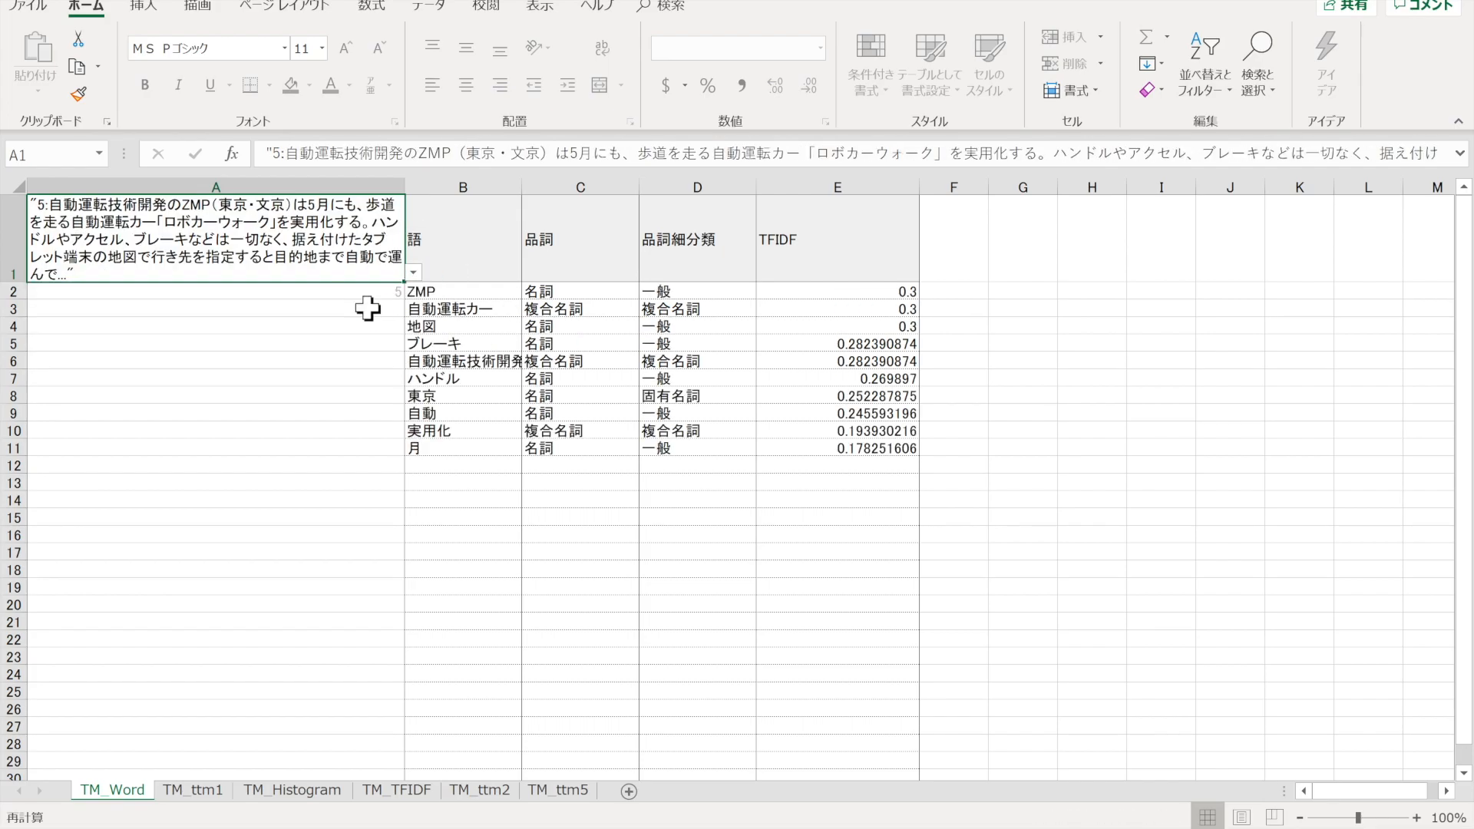
- Filter the 語 column of the TM_ttm1 sheet to single-character words using the search pattern "?"
click(193, 789)
click(158, 222)
click(154, 393)
text(?)
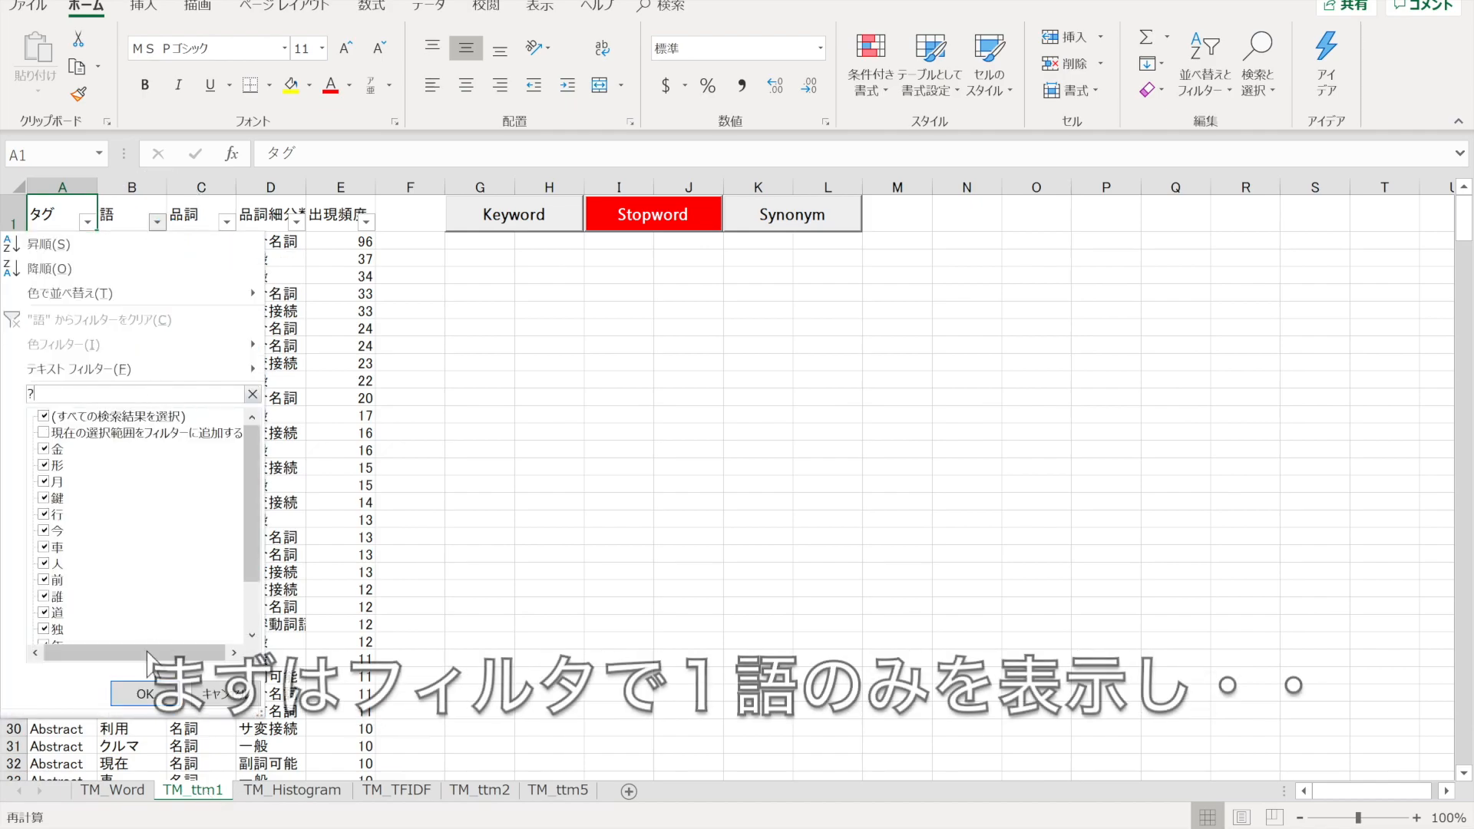
click(144, 693)
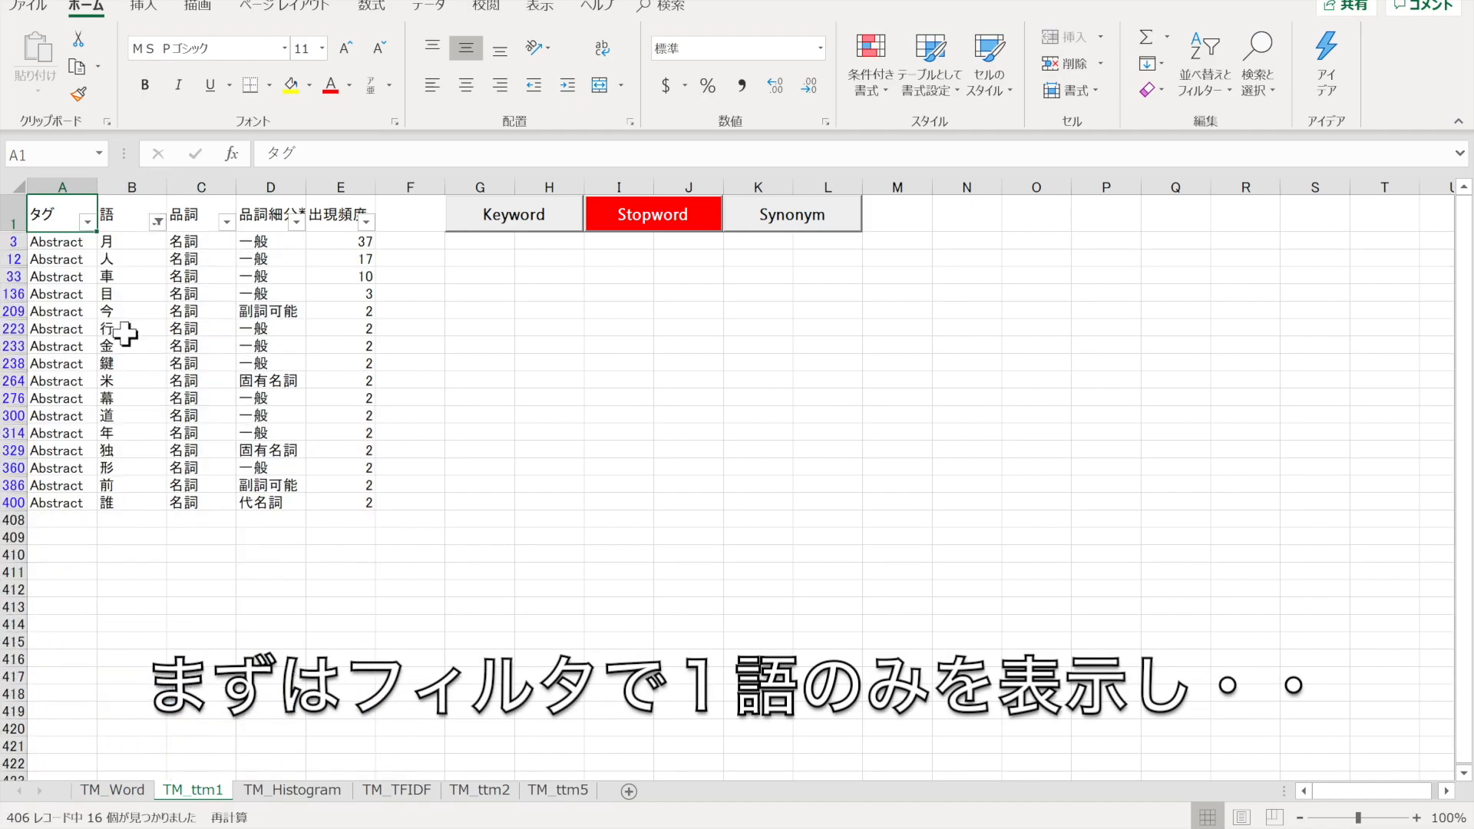
- Register the filtered single-character words as stopwords and clear the filter on the 語 column
click(643, 231)
click(694, 468)
click(754, 476)
click(158, 222)
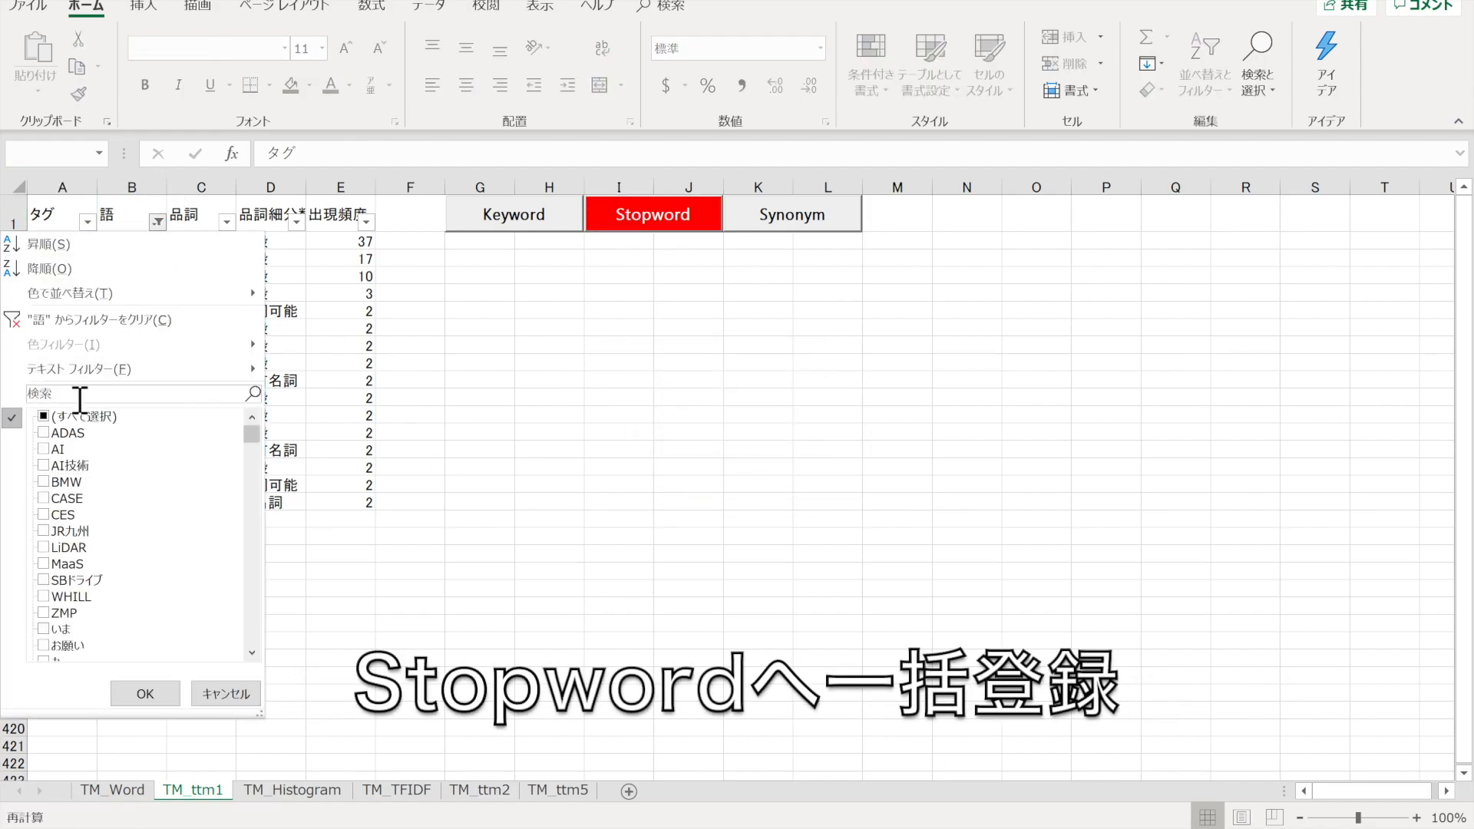
click(146, 695)
- Filter the 品詞細分類 column to show only 形容動詞語幹, 代名詞 and 副詞可能
click(296, 222)
click(86, 416)
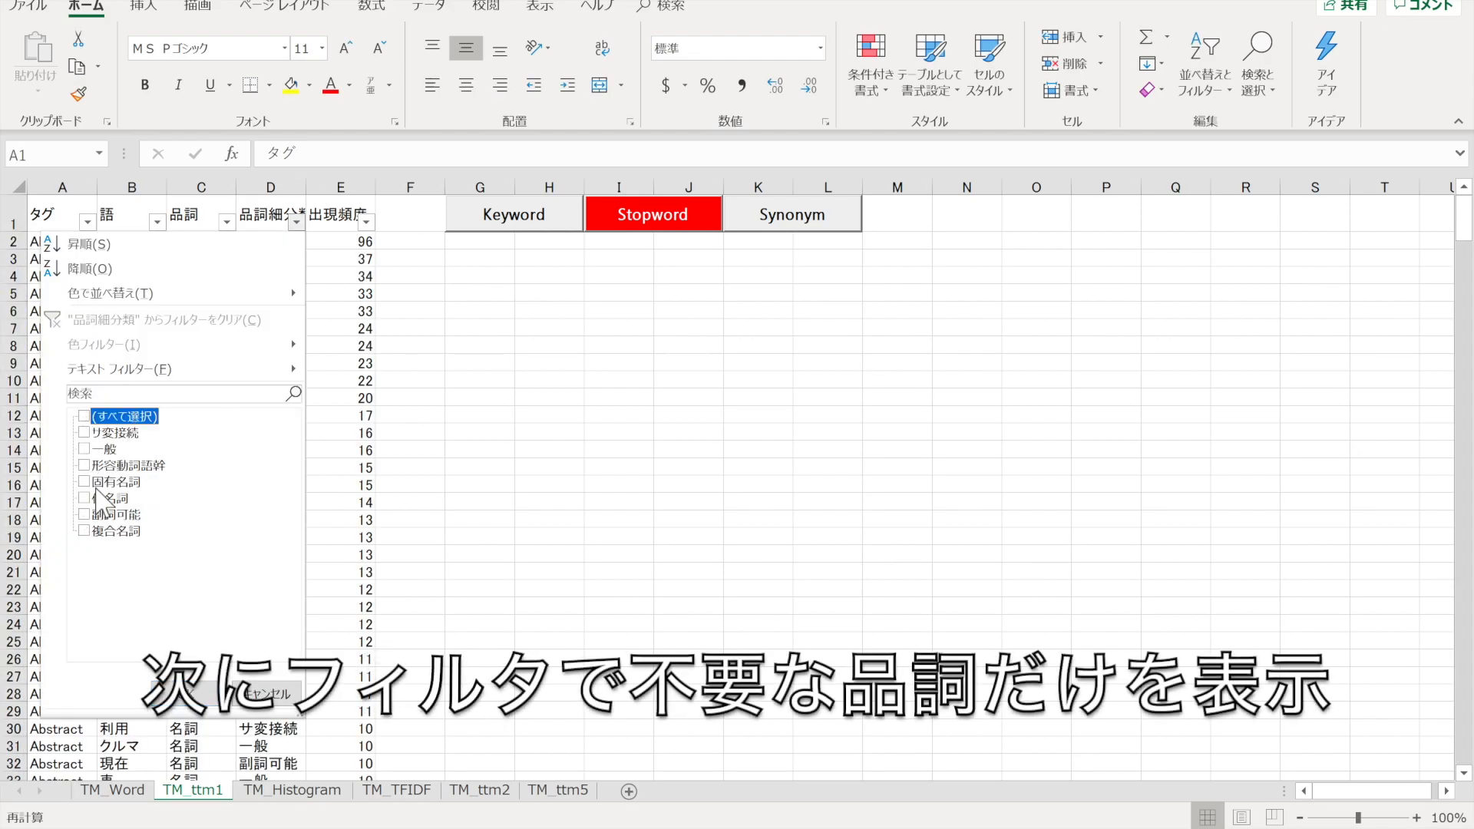
click(86, 466)
click(86, 498)
click(86, 514)
click(180, 691)
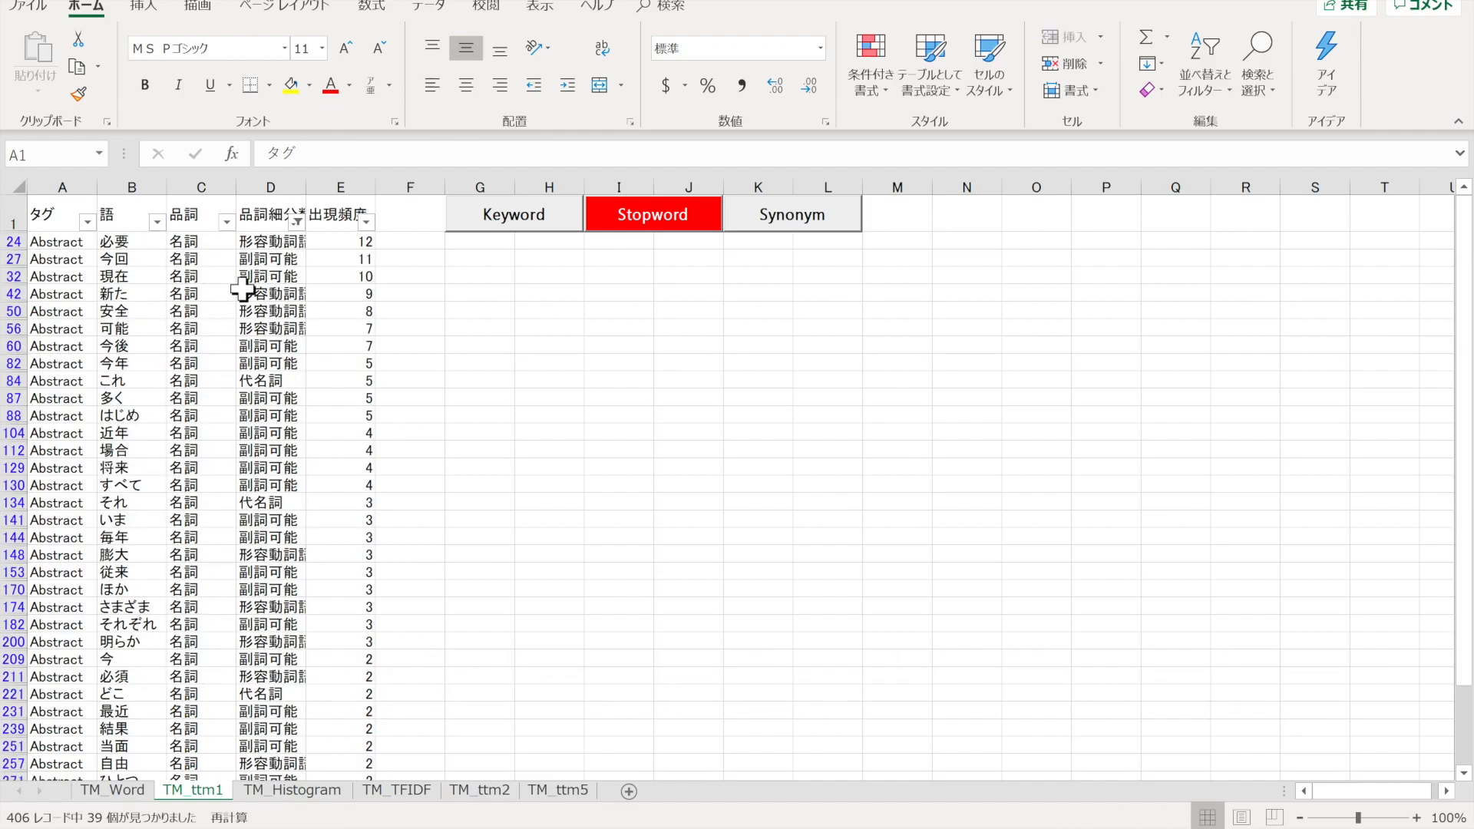
- Register the words of the filtered parts of speech as stopwords and show all 品詞細分類 values again
click(636, 224)
click(691, 476)
click(756, 482)
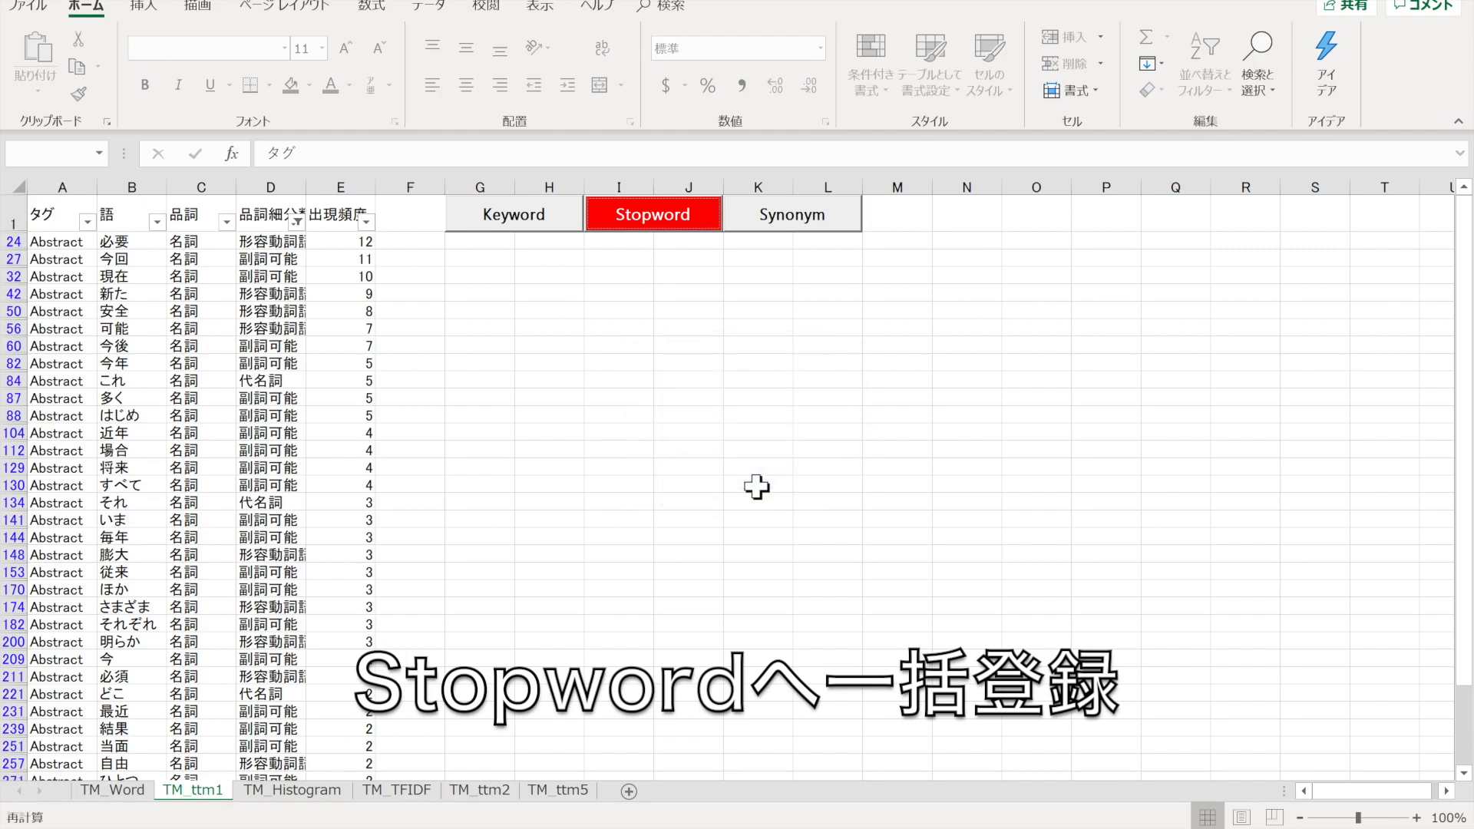
click(297, 222)
click(84, 416)
click(186, 693)
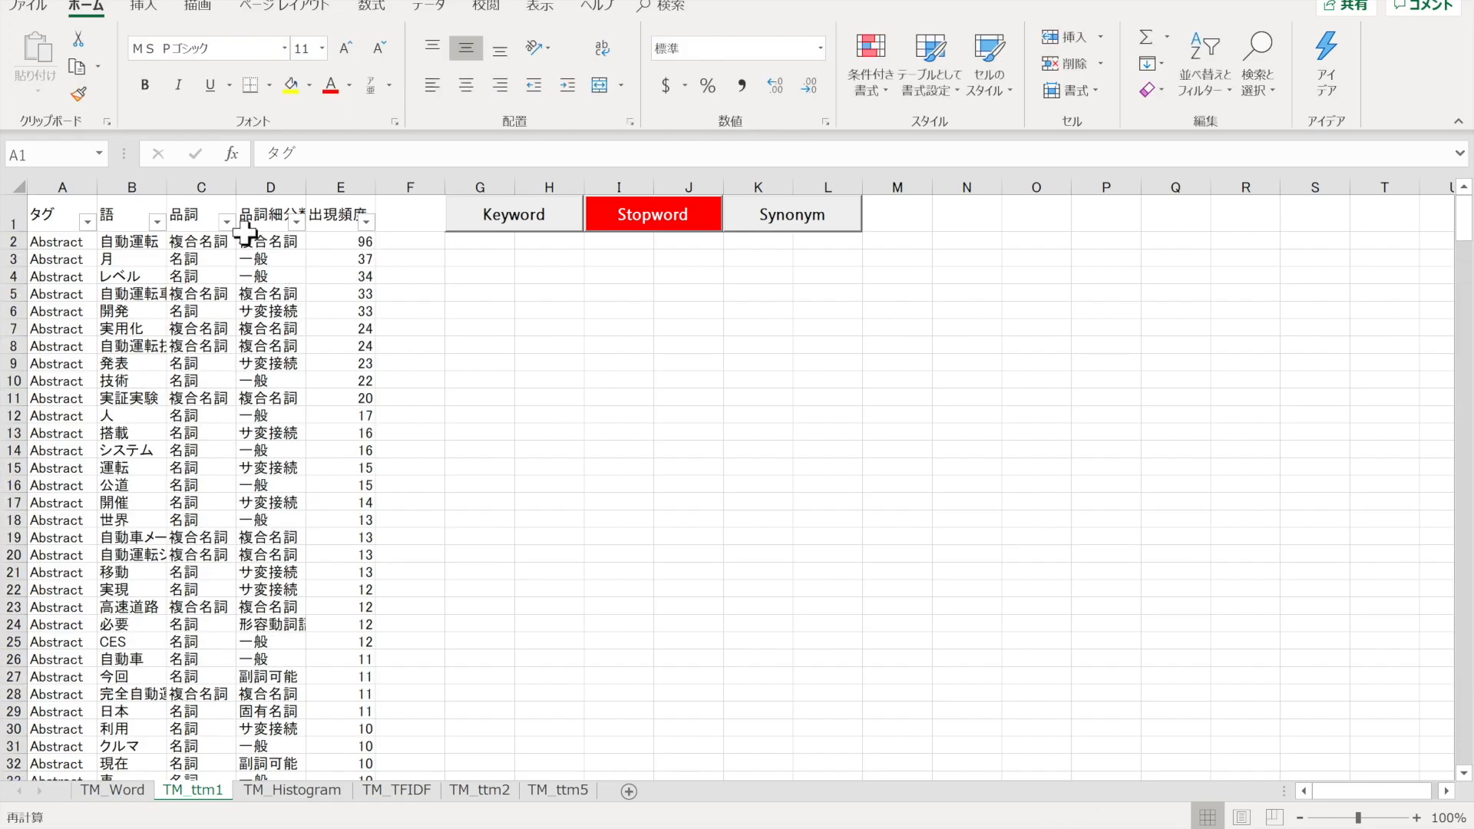
- Filter the 語 column to words containing "AI"
click(156, 222)
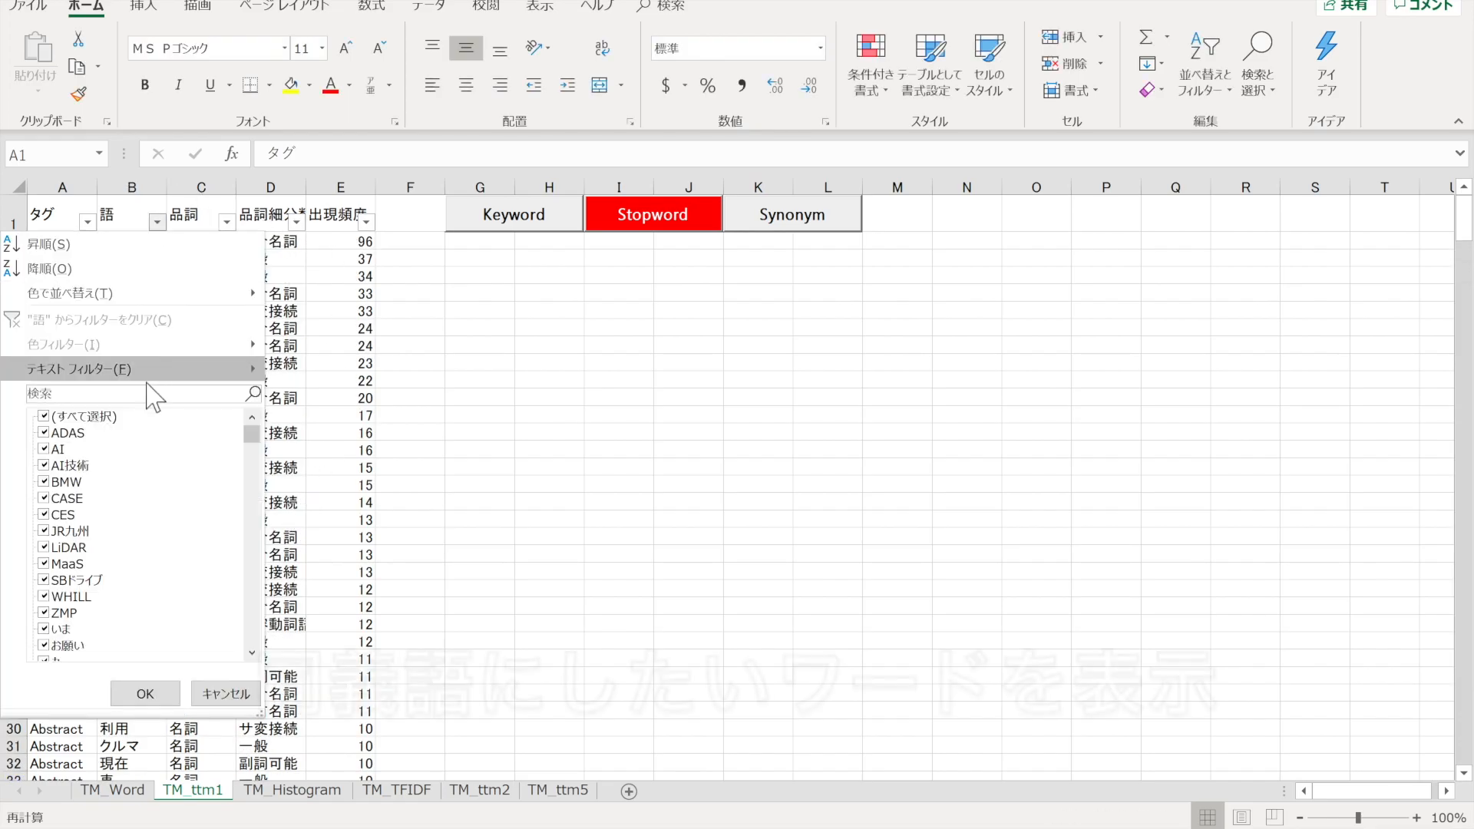
click(152, 393)
text(AI)
click(145, 693)
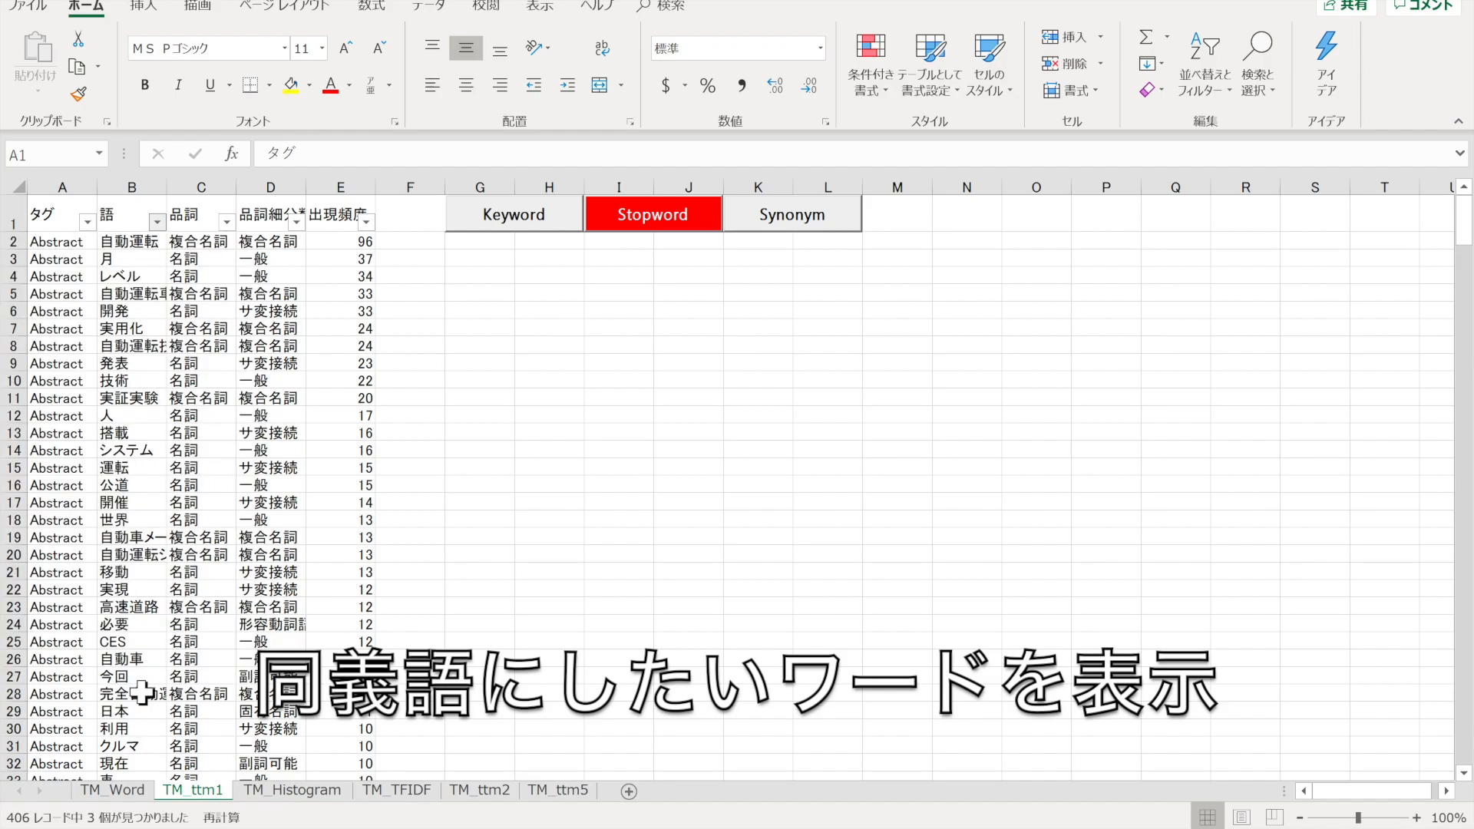
- Register the filtered AI words as synonyms under the name 人工知能 and clear the filter on the 語 column
click(794, 215)
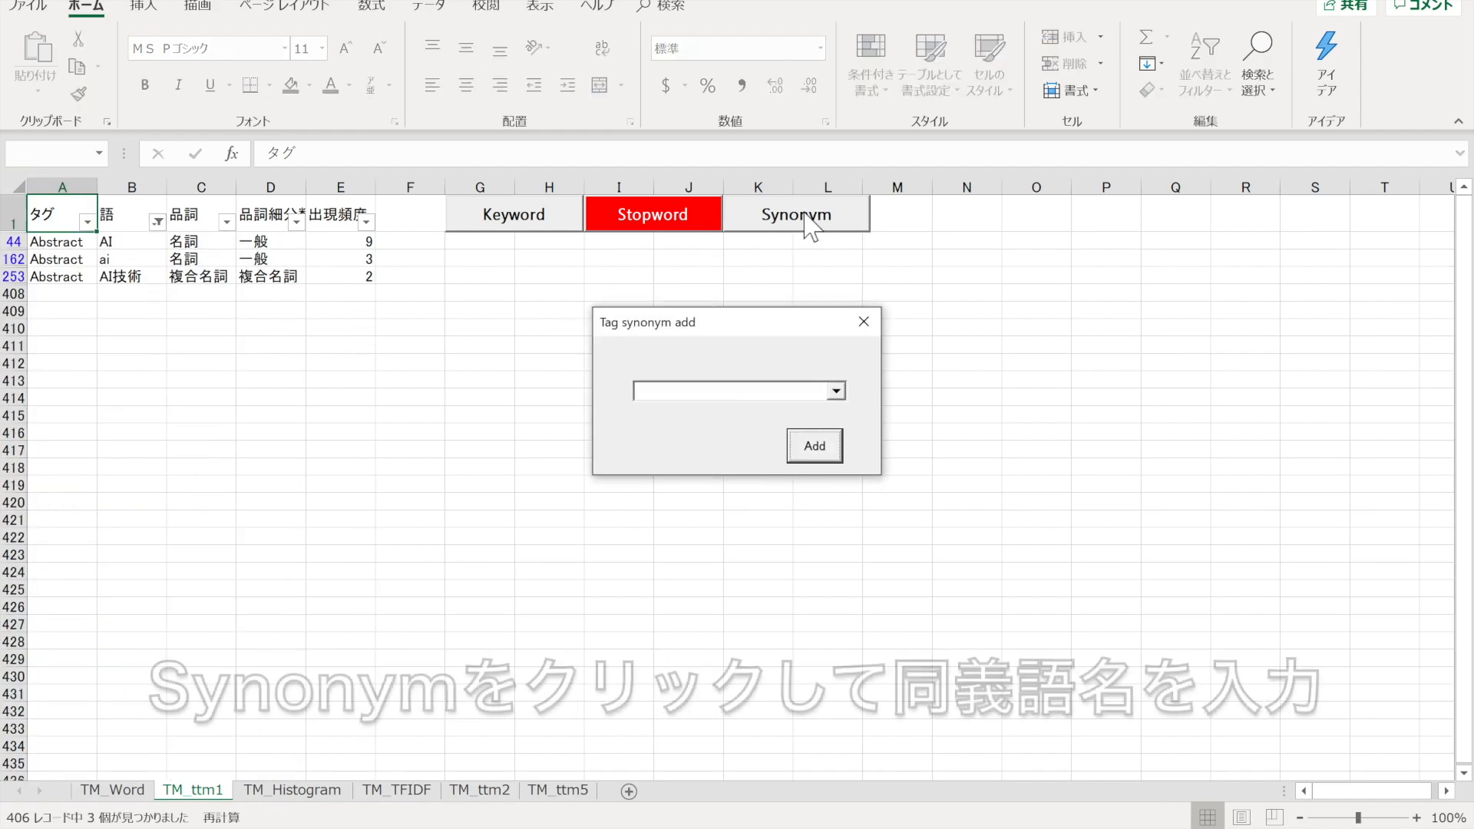
click(675, 392)
text(jinkou)
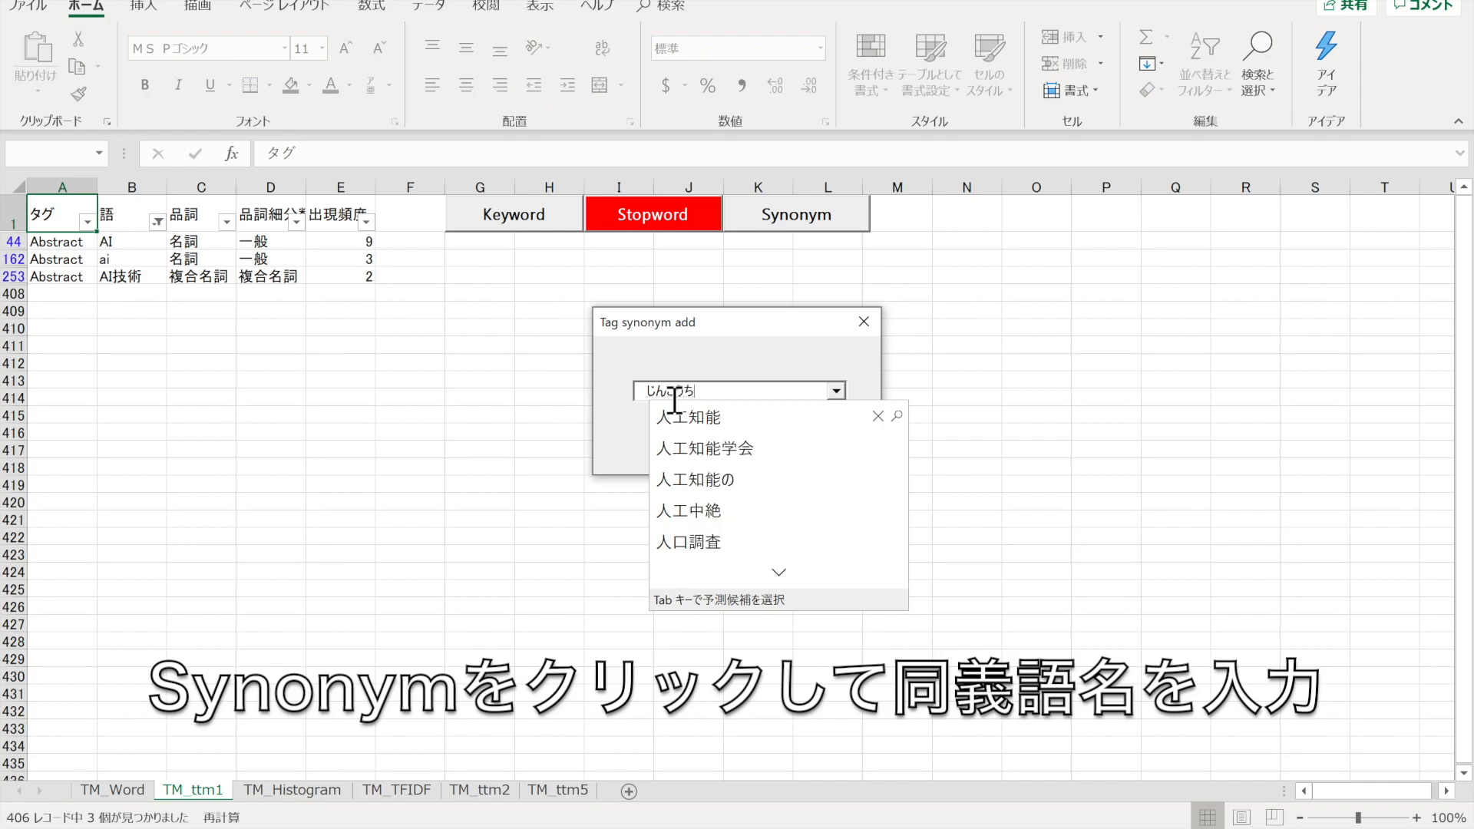
key(Tab)
key(Return)
click(825, 459)
click(764, 487)
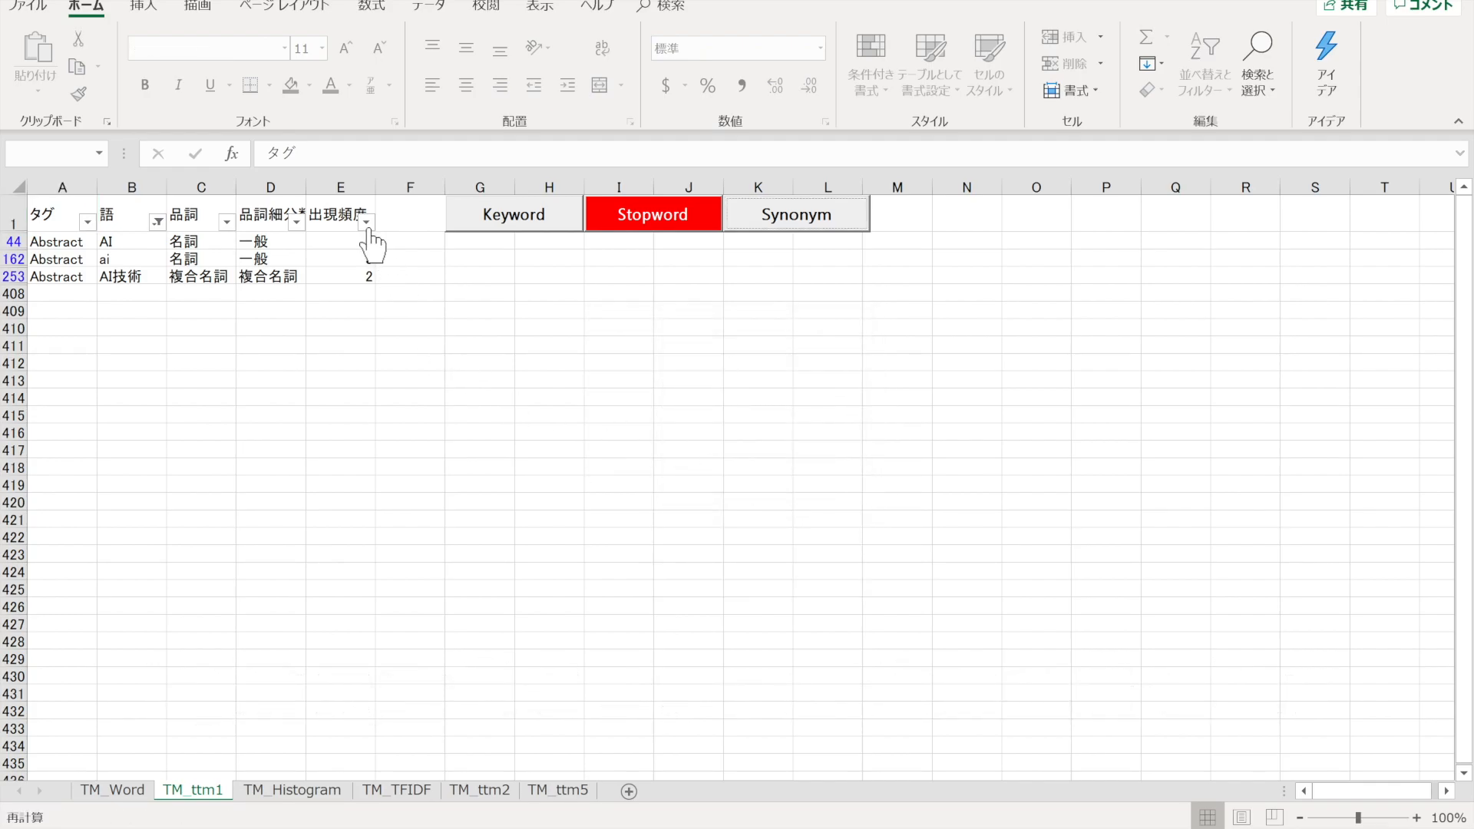
click(157, 222)
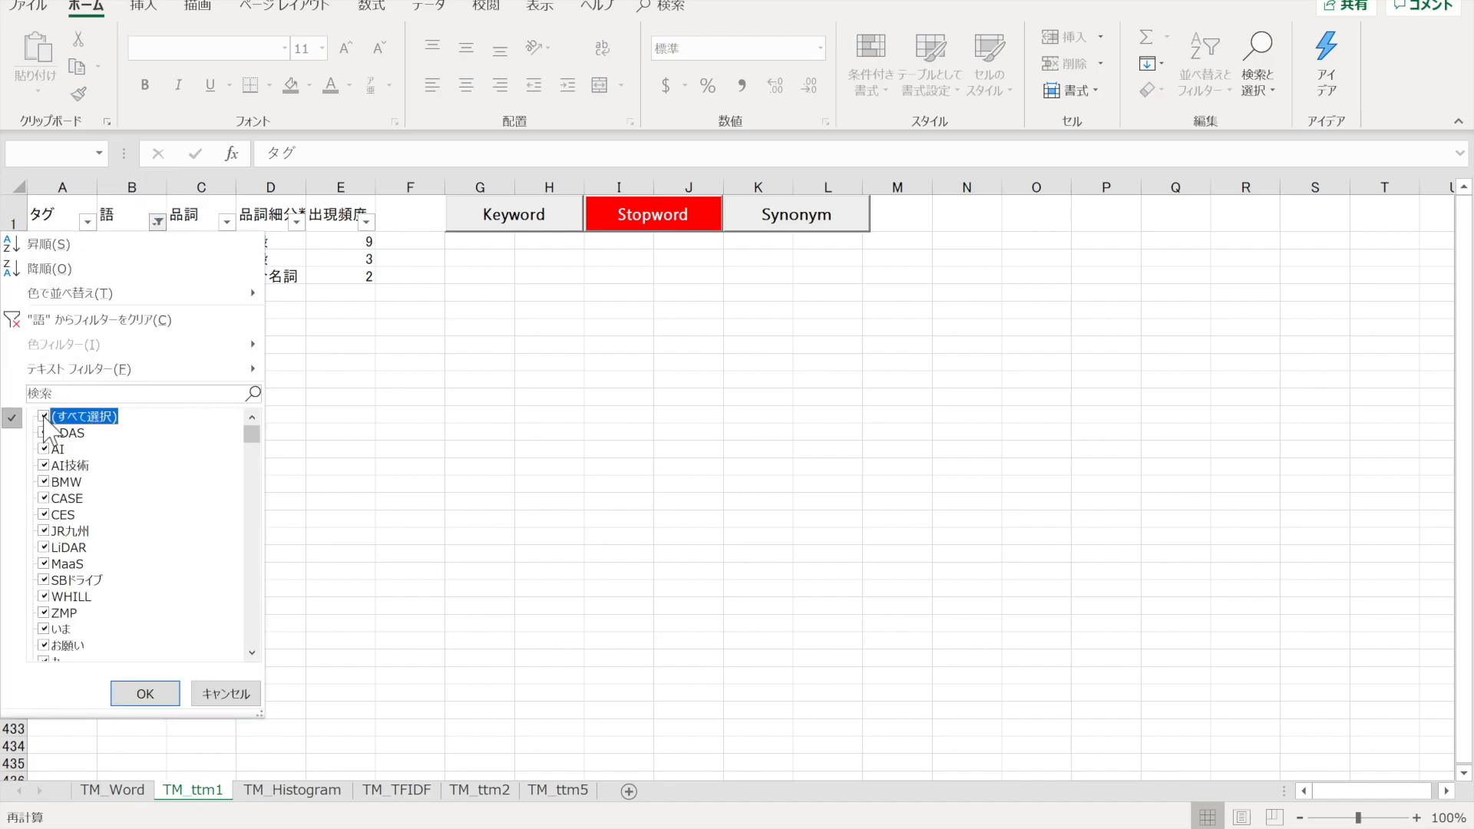
click(153, 693)
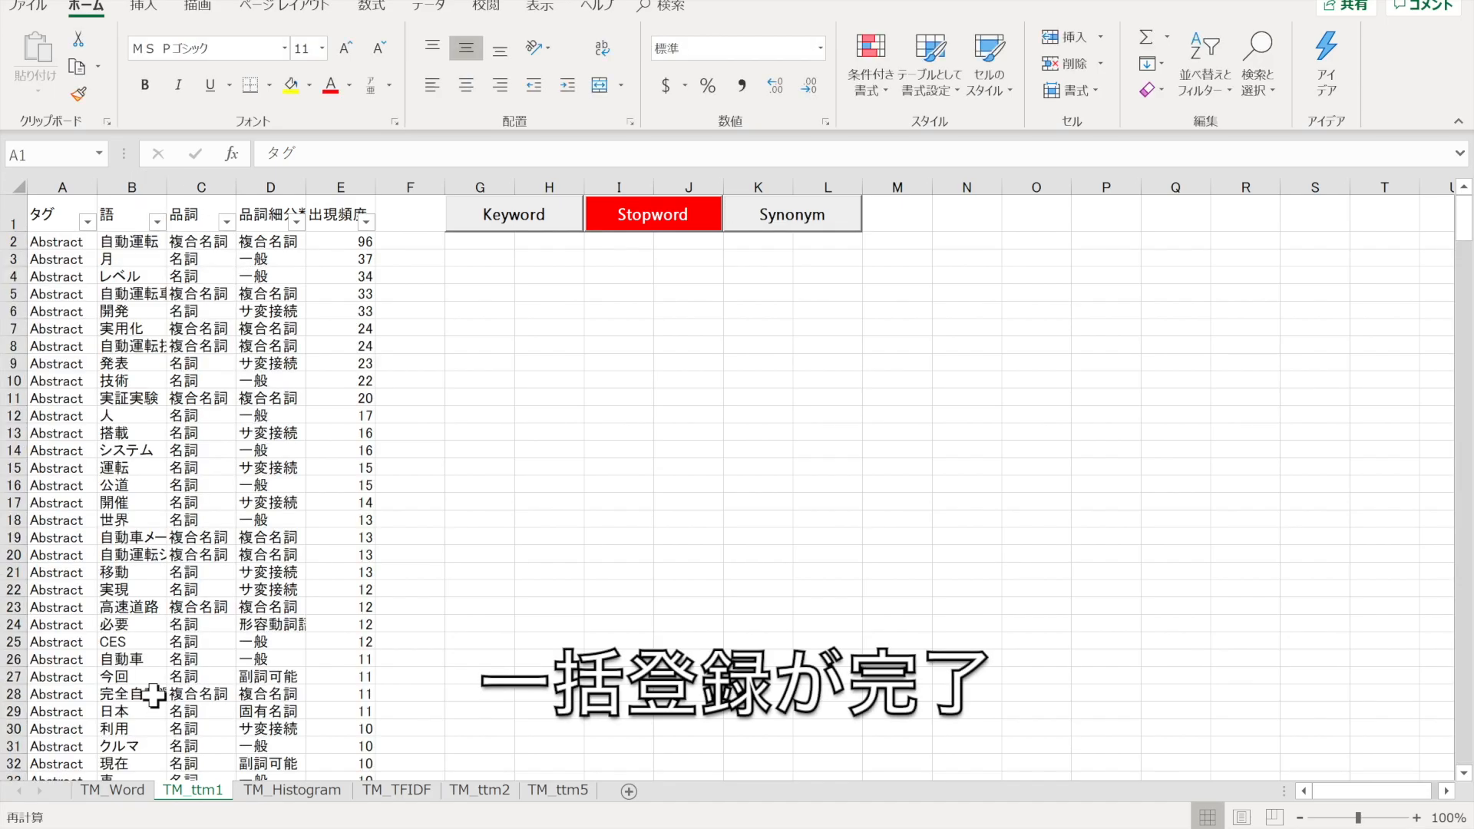
- Close the results workbook without saving and open TM_Default_Dictionary for editing from the TM J tool
click(1453, 2)
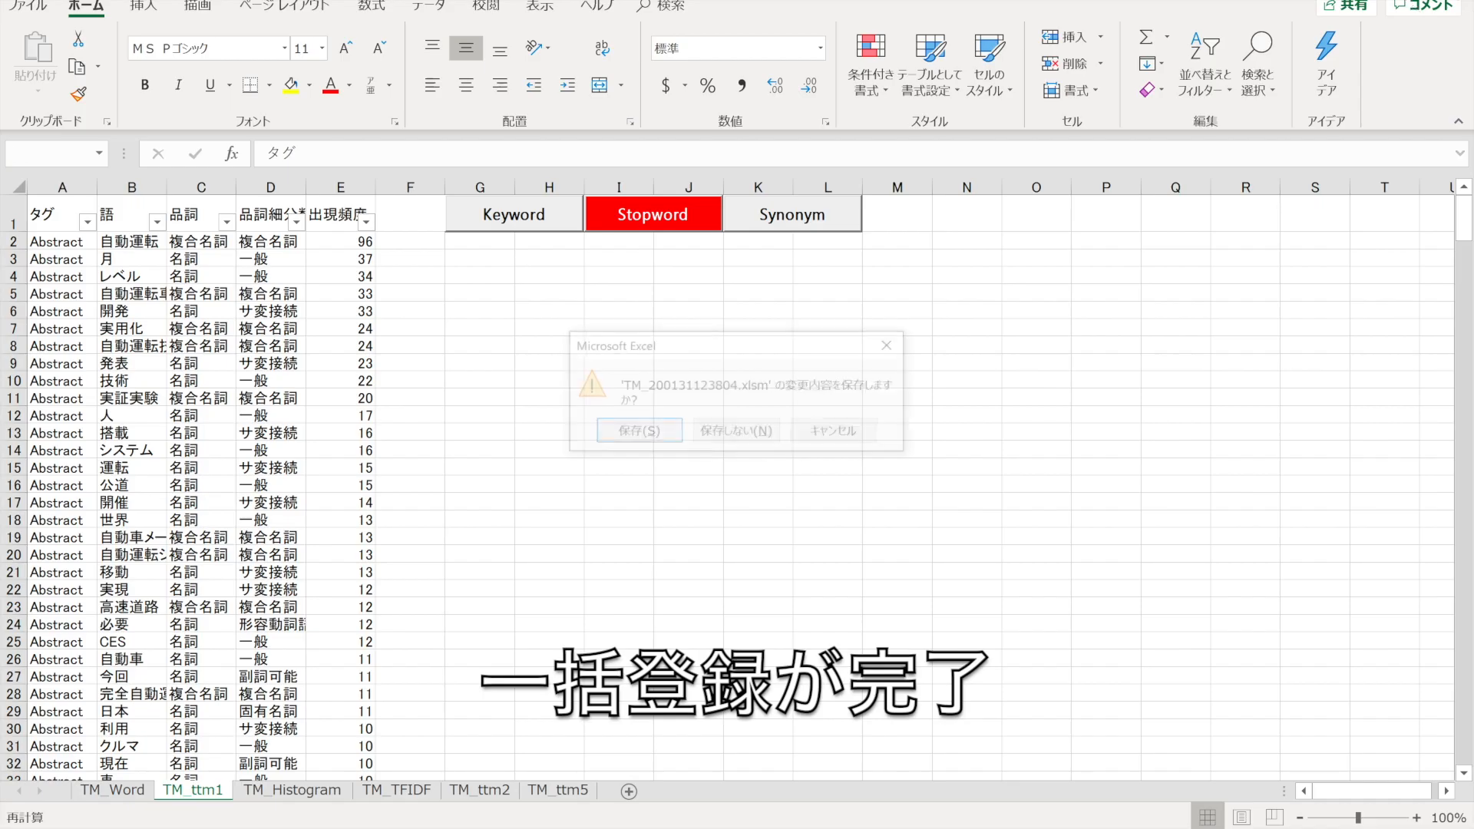
click(734, 440)
click(866, 61)
click(882, 149)
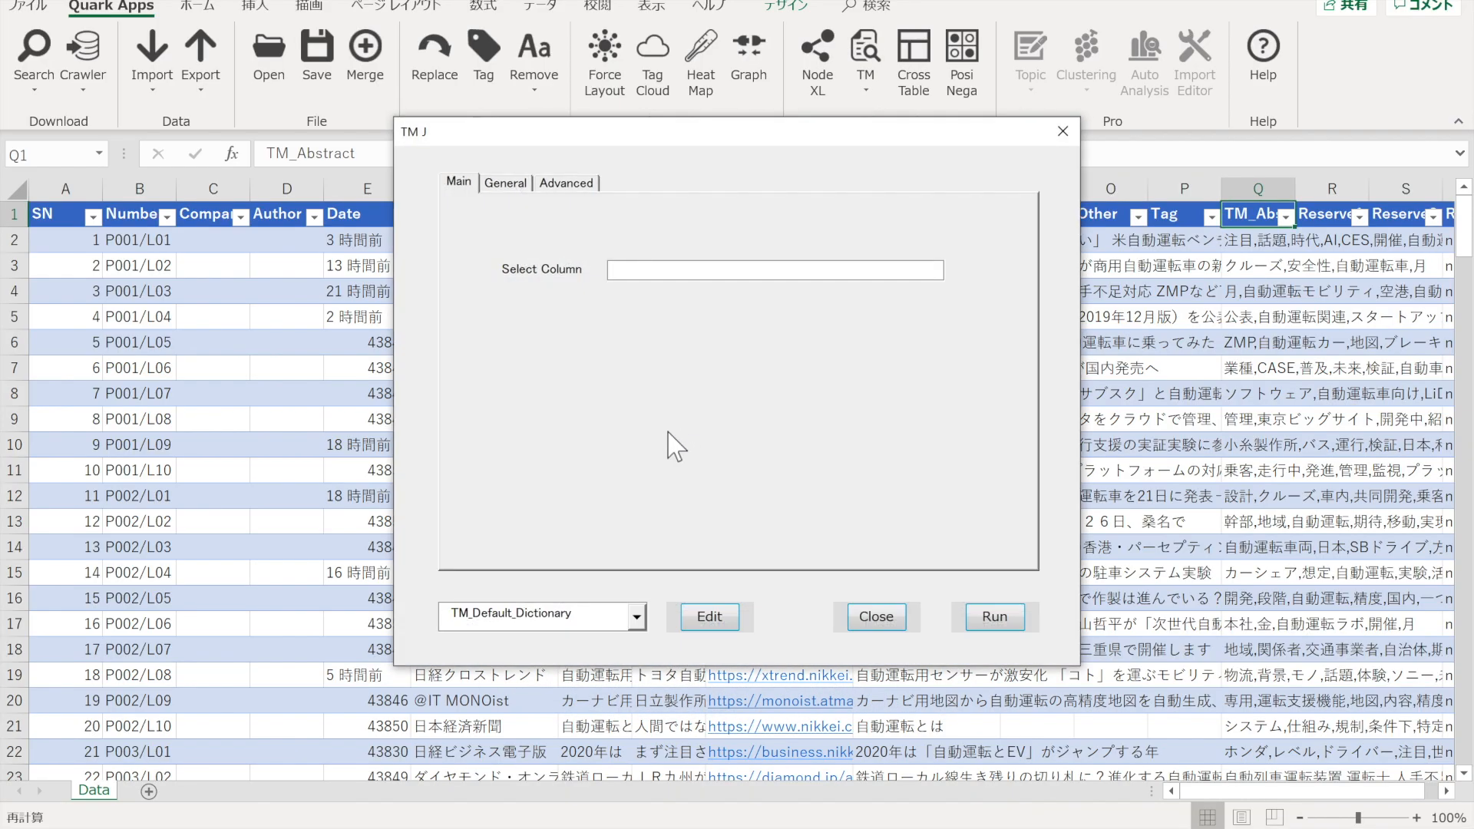
click(710, 618)
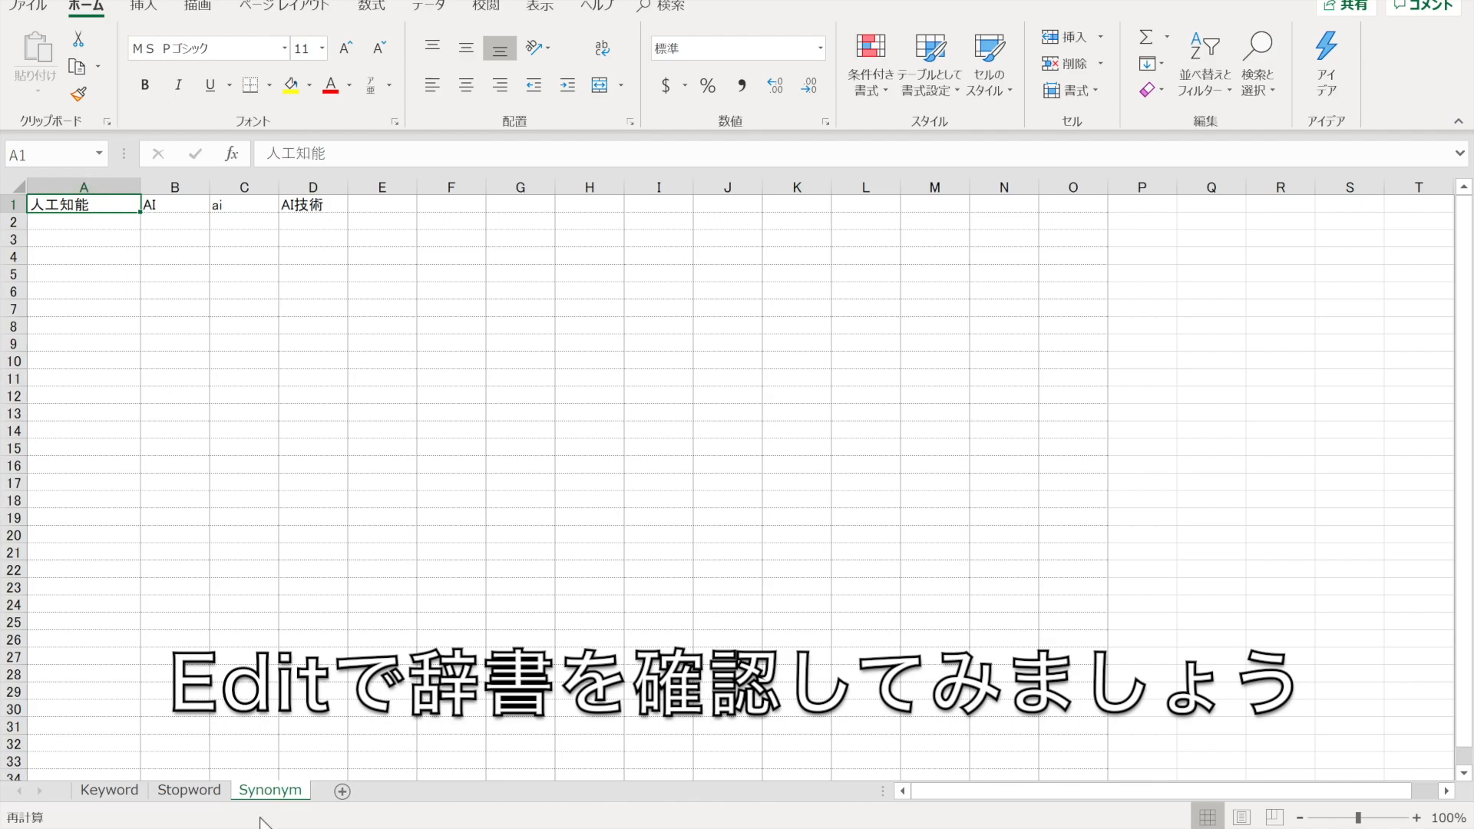
- Check the Stopword sheet of the dictionary for the registered words
click(188, 790)
scroll(56, 289, up, 9)
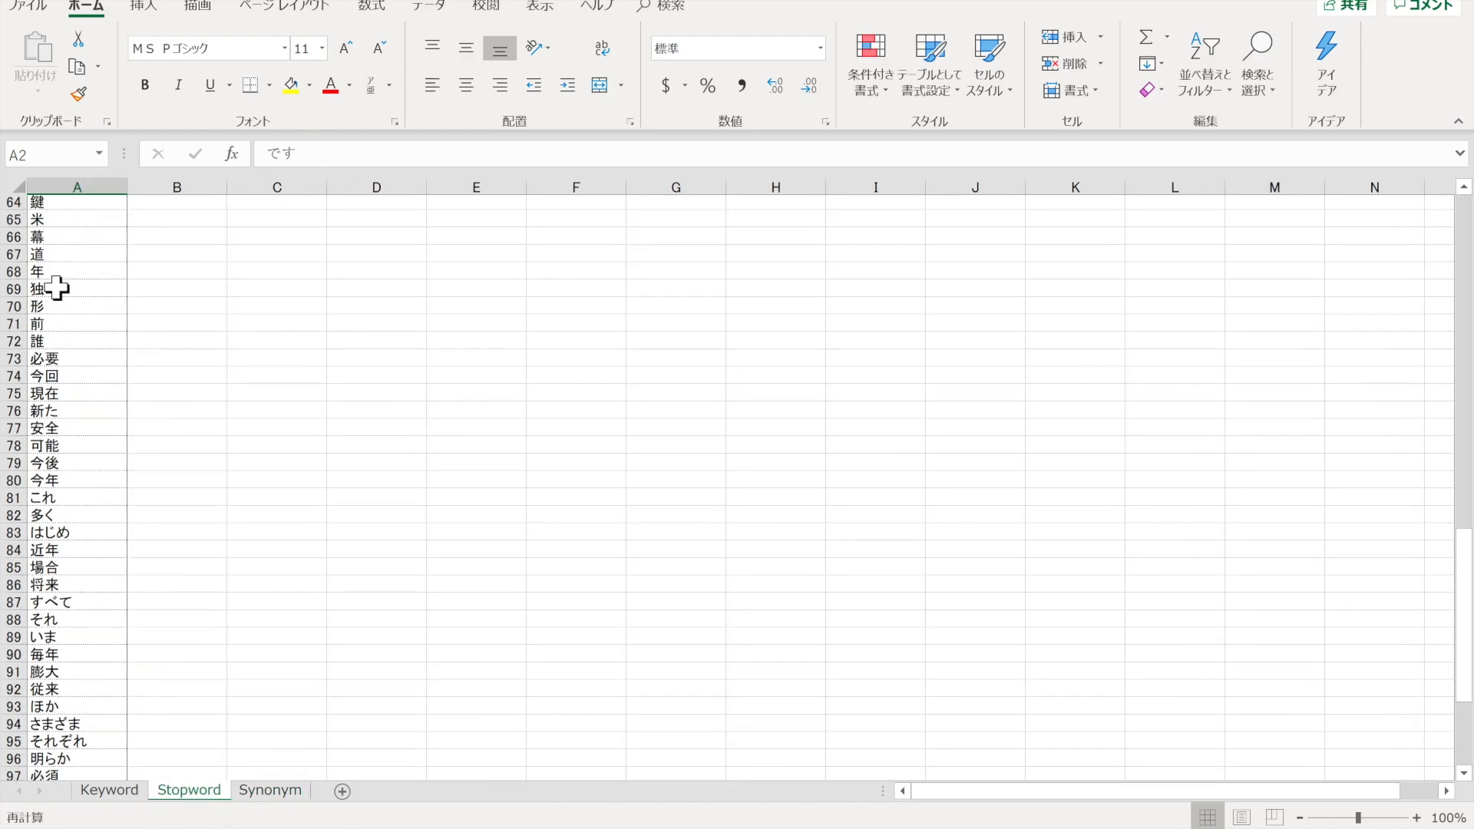
scroll(56, 288, up, 5)
scroll(56, 288, down, 20)
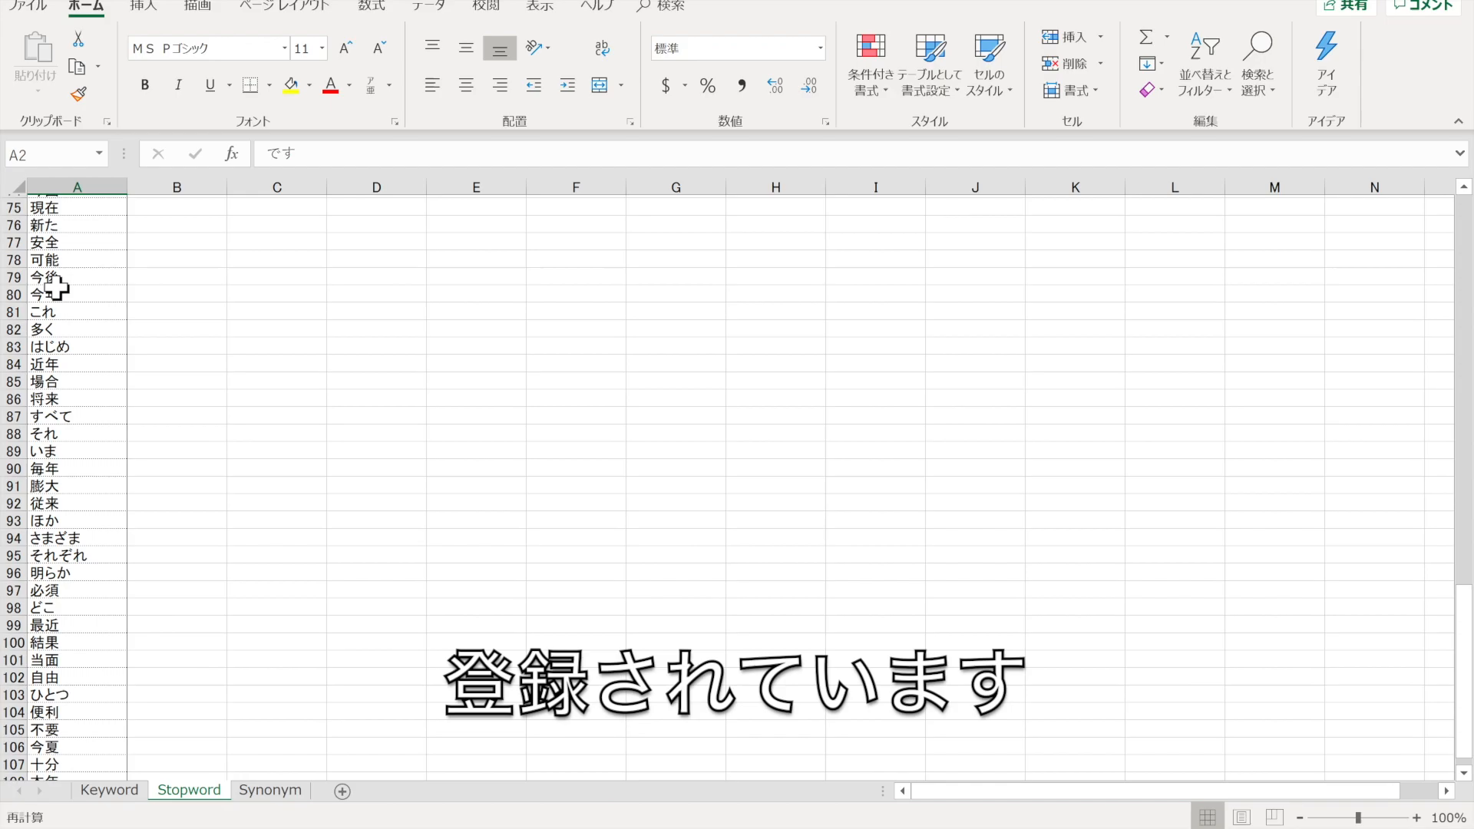
- Add 本田, 日産 and トヨタ below the existing entries on the Keyword sheet of the dictionary
scroll(56, 289, up, 1)
click(121, 793)
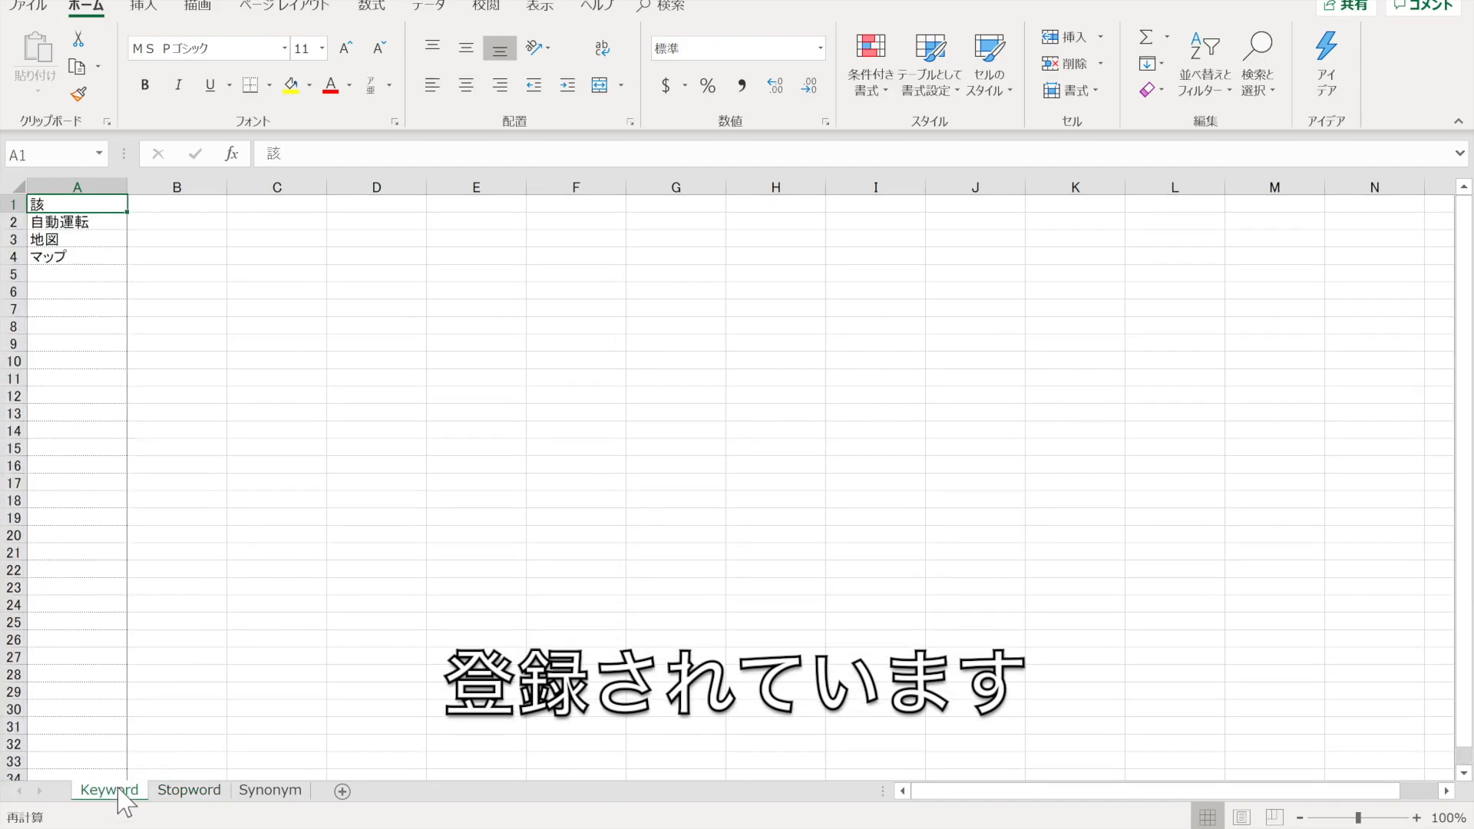
click(68, 276)
text(ほんだ)
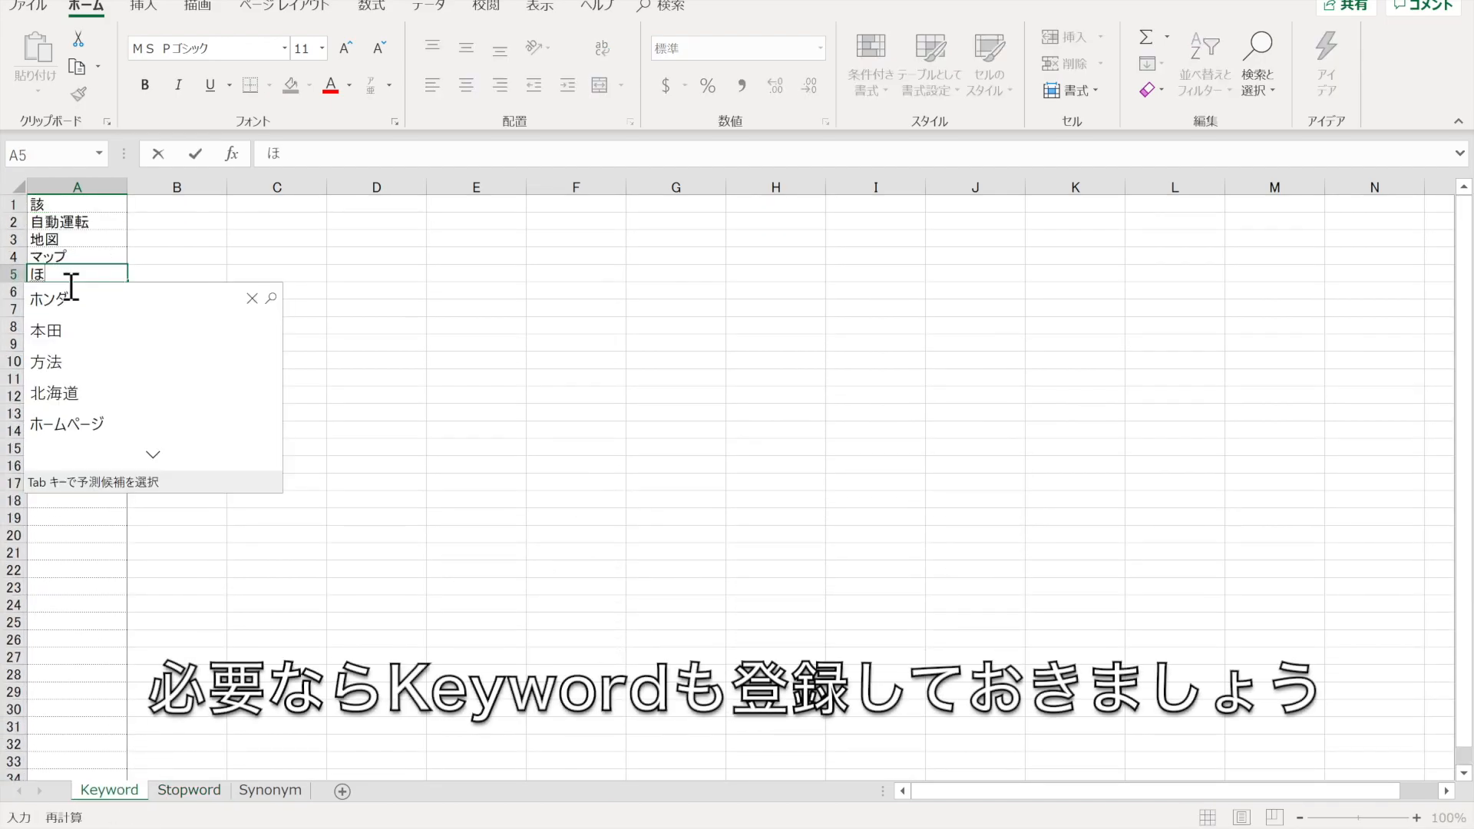
key(space)
key(space)
key(Return)
key(Return)
text(に)
key(Tab)
key(Return)
key(Return)
text(とよ)
key(Tab)
key(Return)
key(Return)
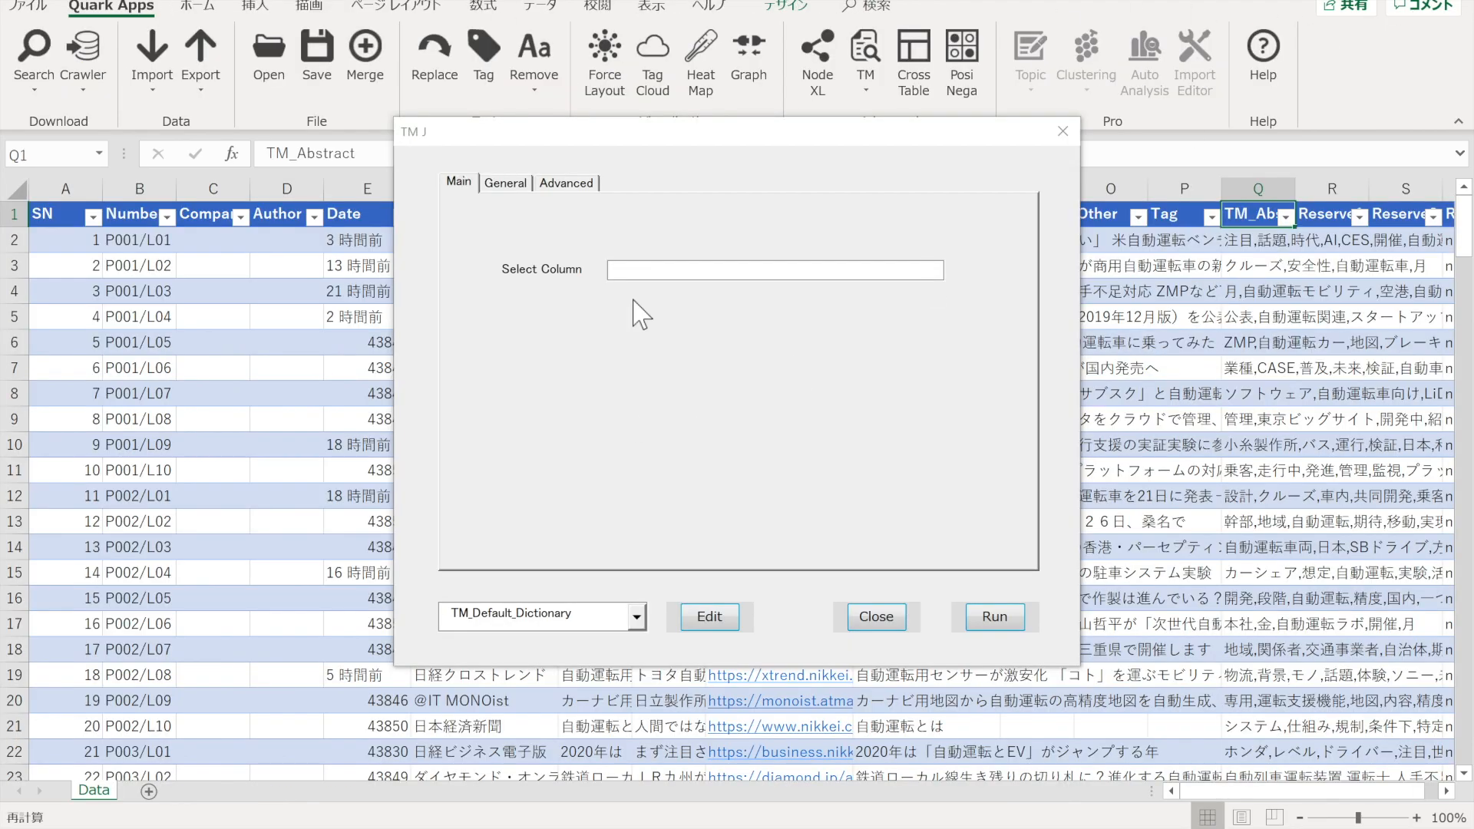
- Run TM J on the Abstract column with TM_Default_Dictionary
drag(628, 133, 1000, 154)
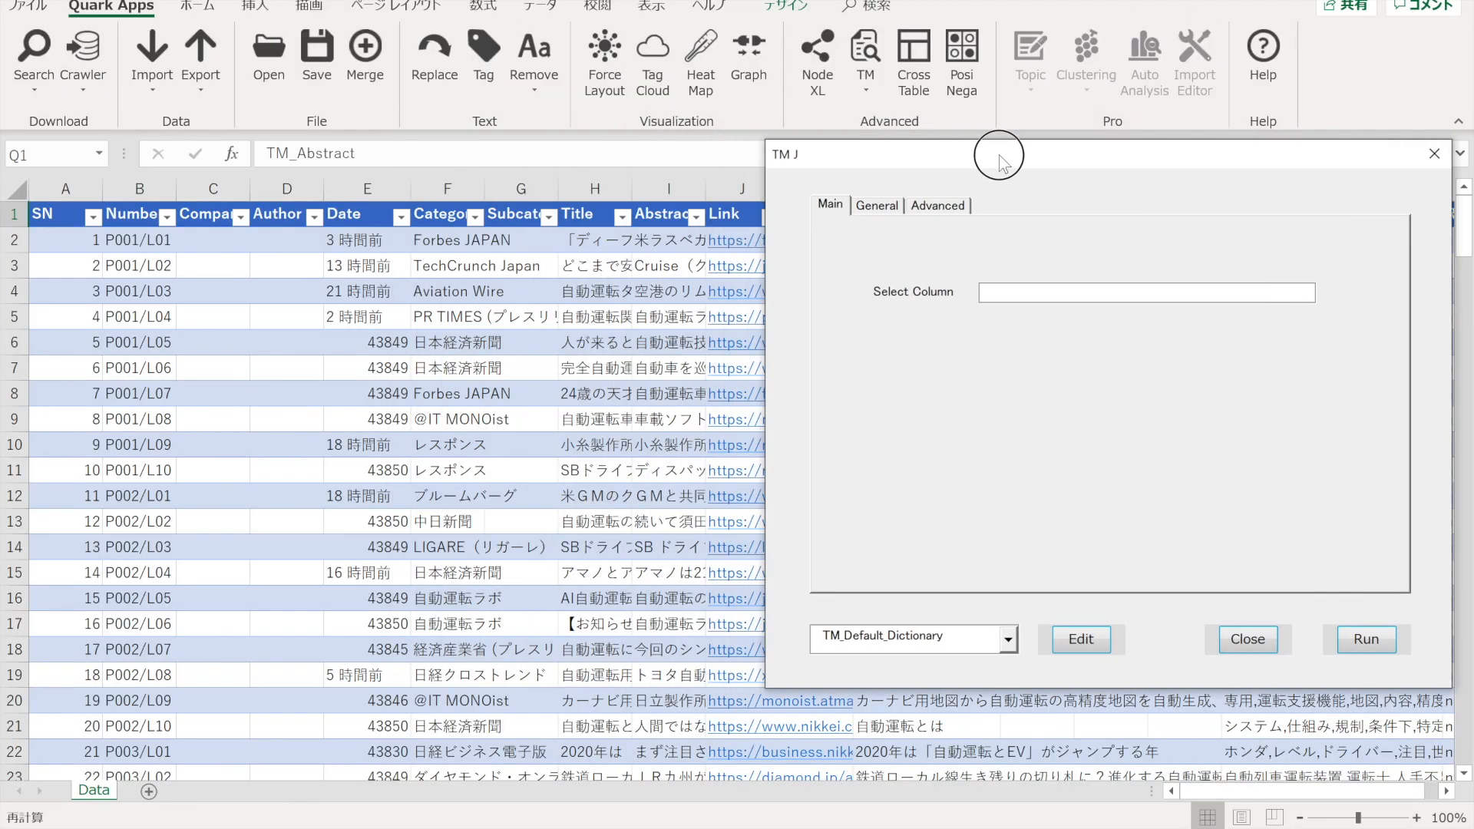
click(673, 263)
click(938, 203)
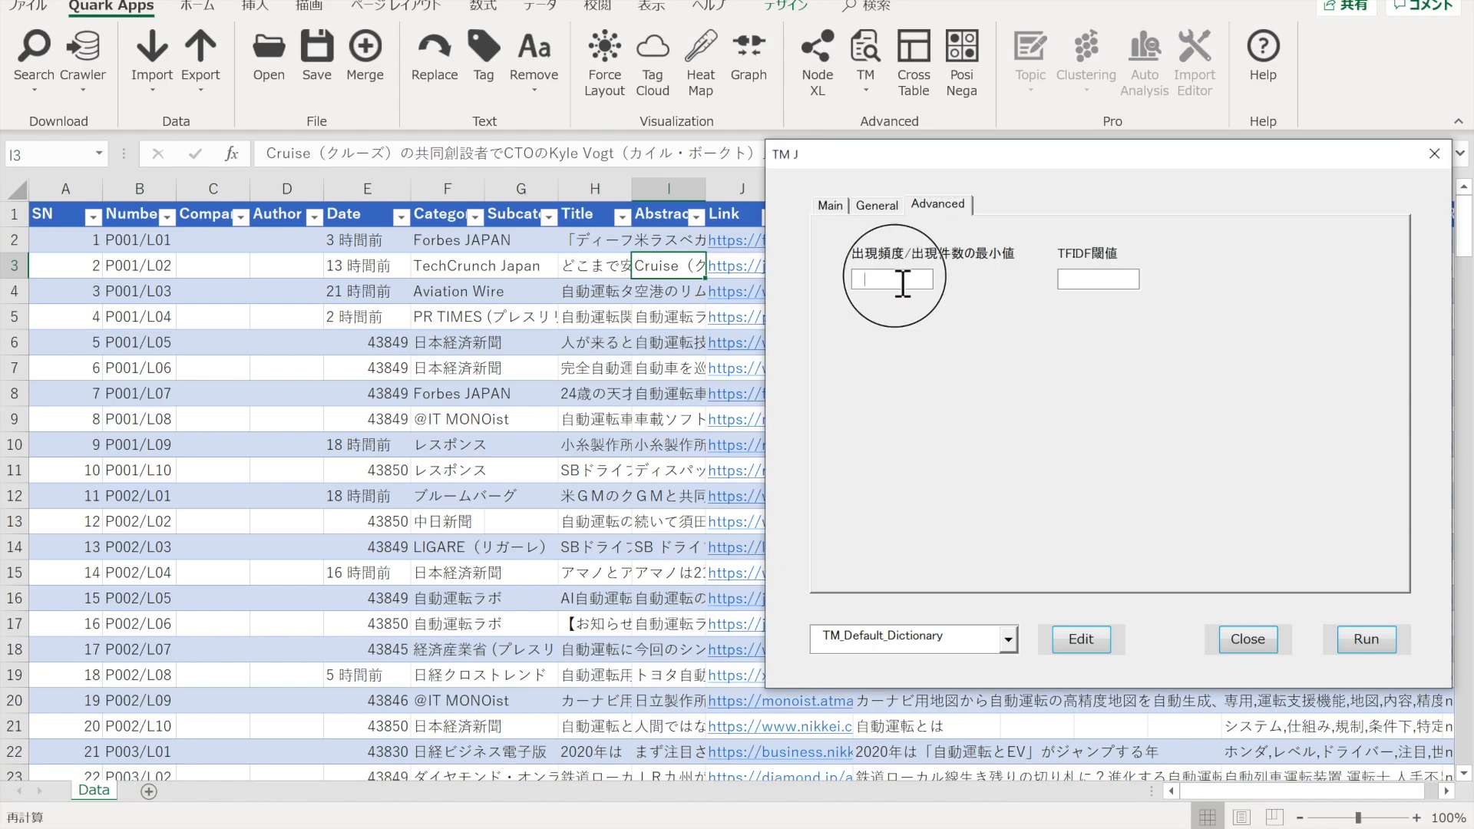
click(827, 204)
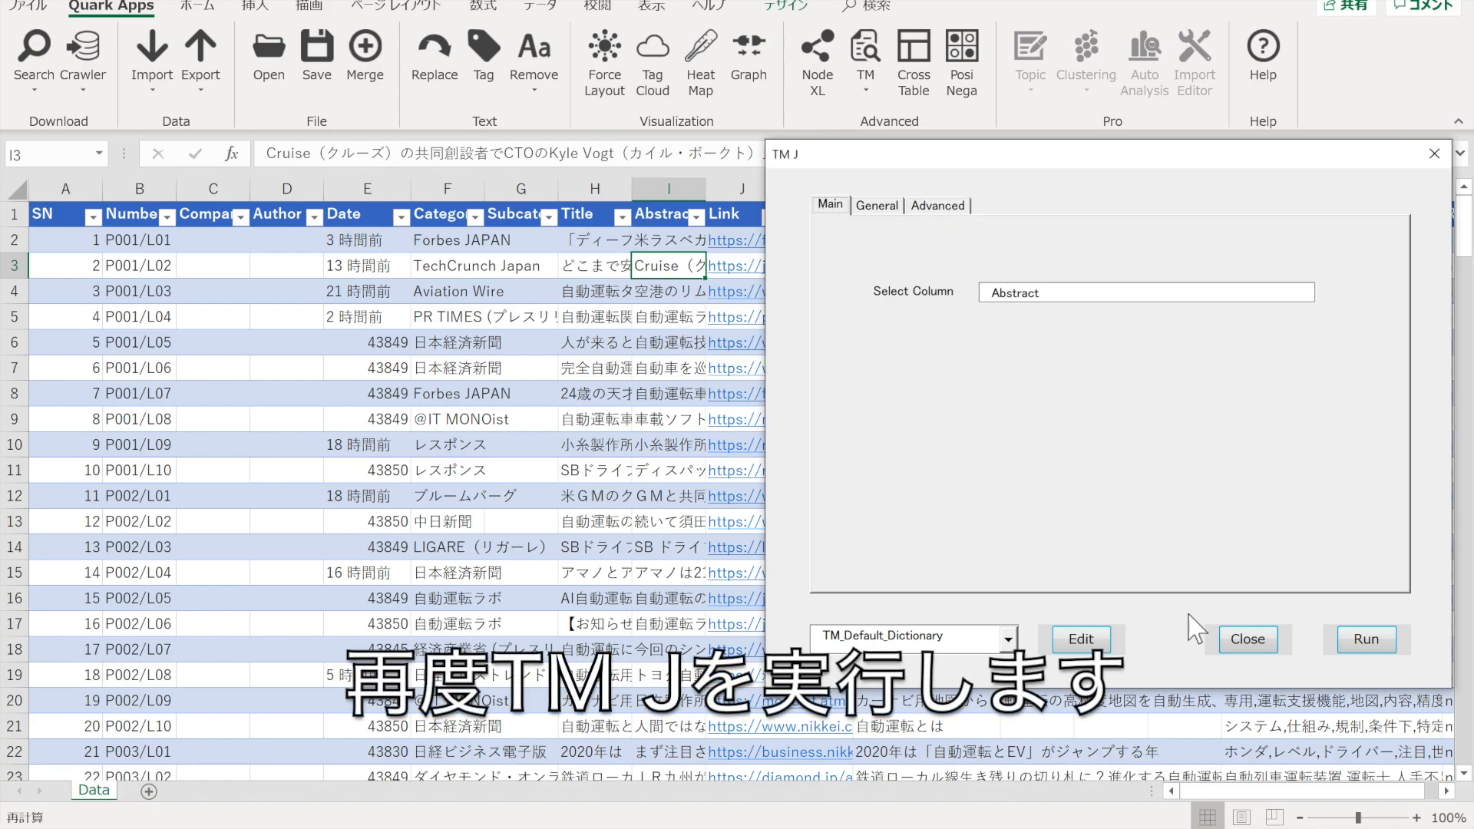
click(1374, 640)
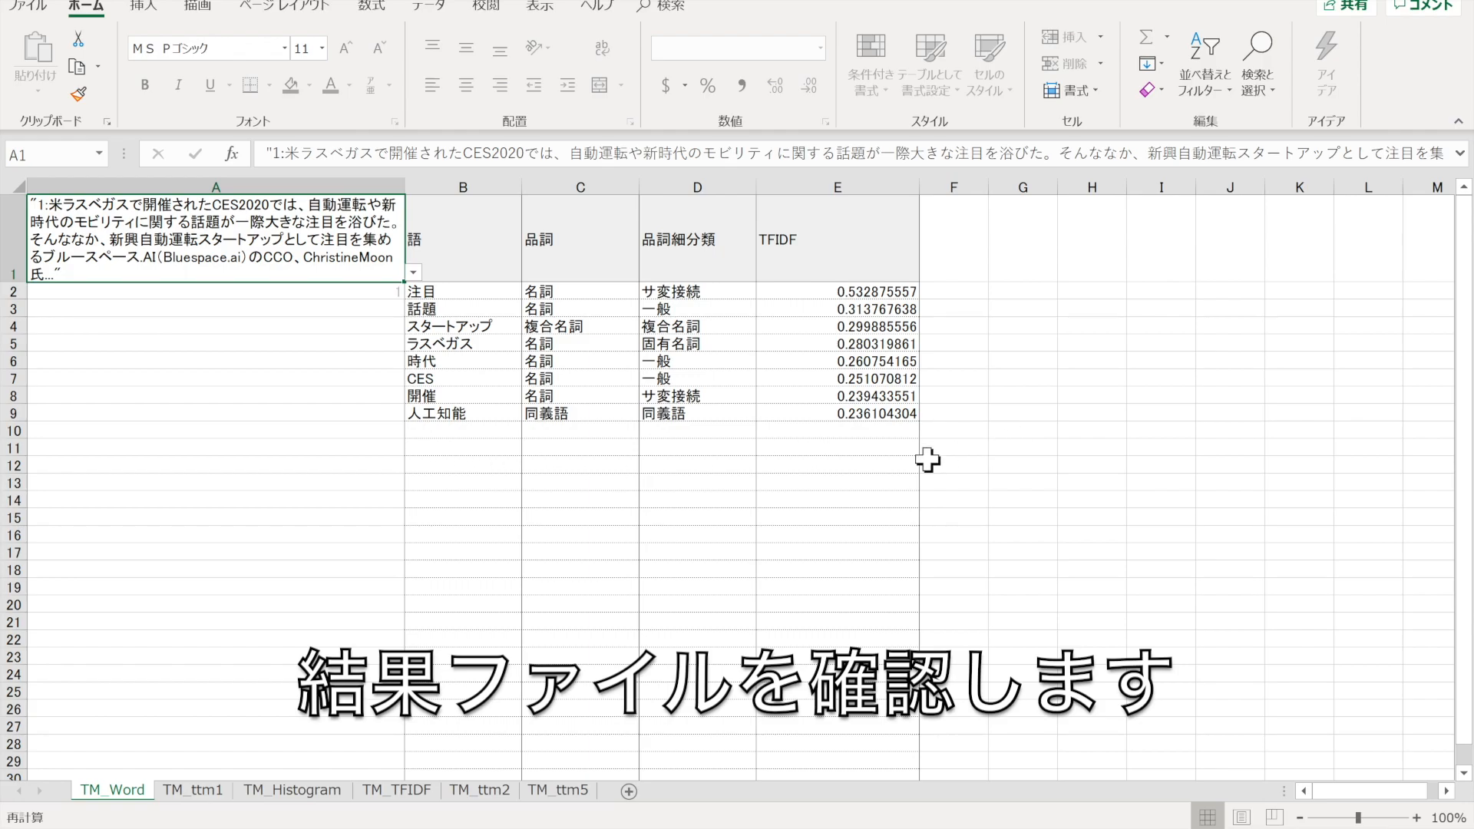
- Review the extracted words and TFIDF scores of articles 3, 7 and 11 on the TM_Word sheet
click(413, 273)
click(215, 328)
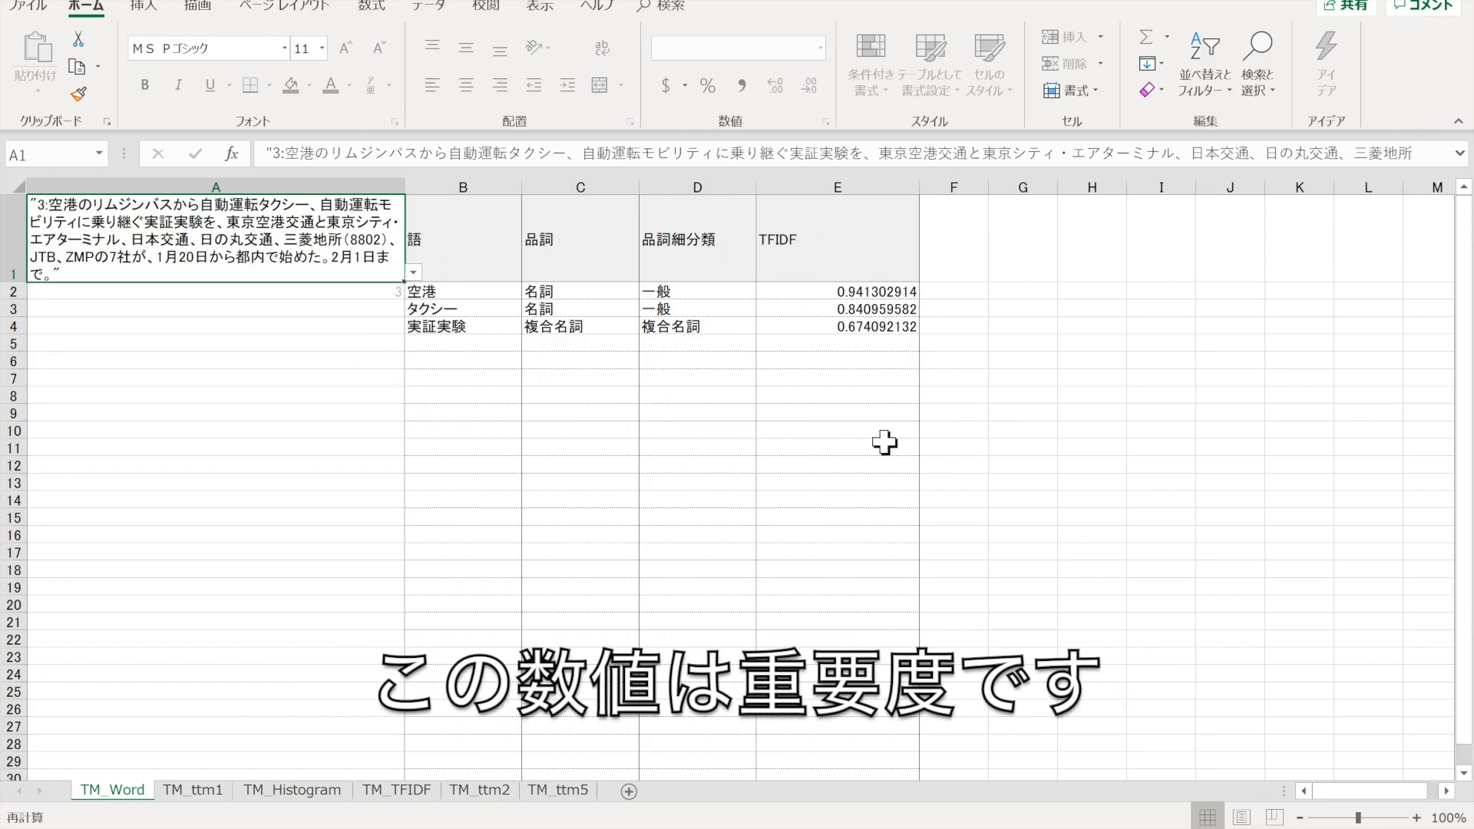
click(413, 272)
click(192, 382)
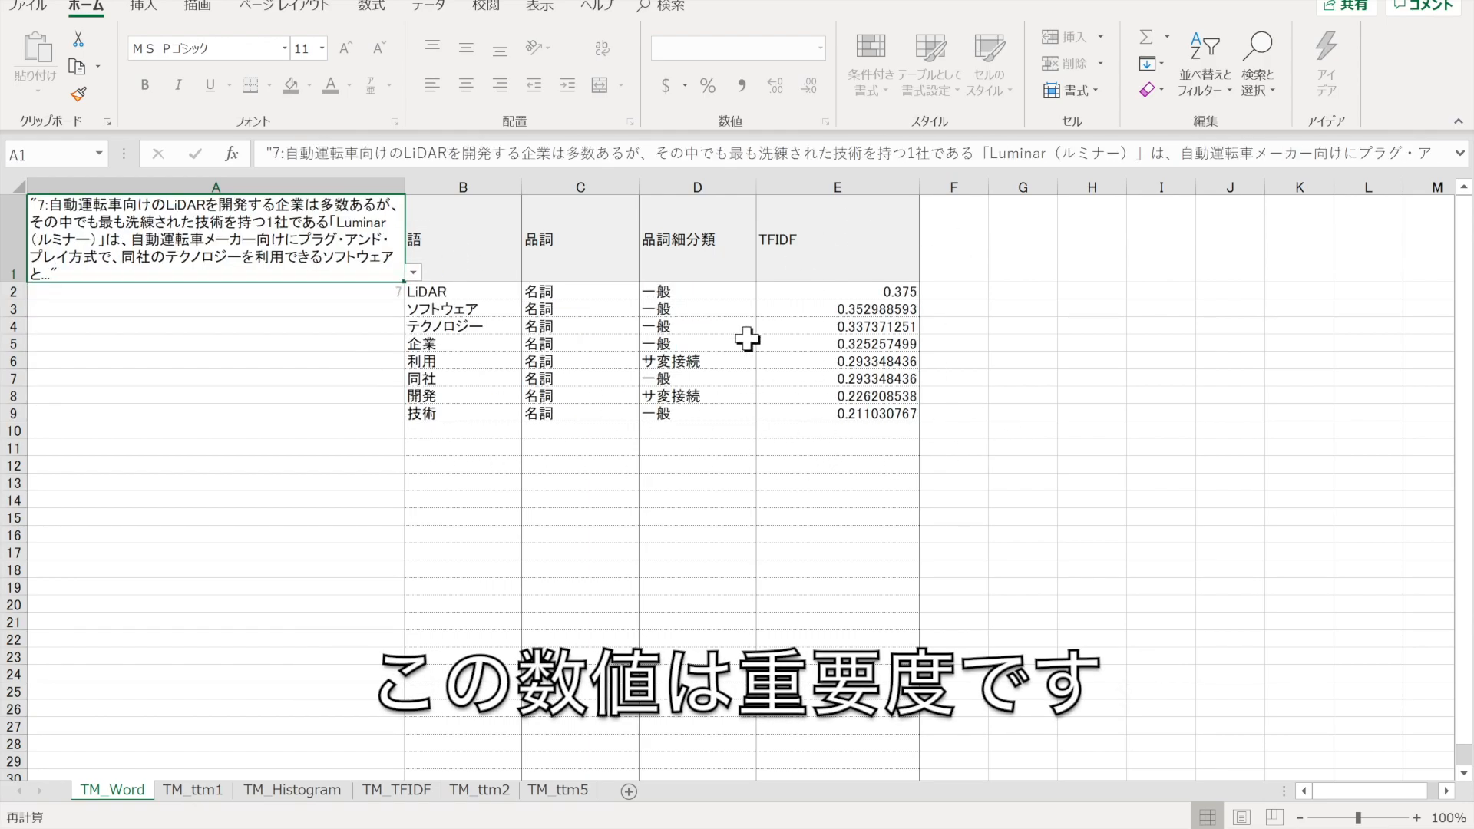
click(413, 273)
click(373, 355)
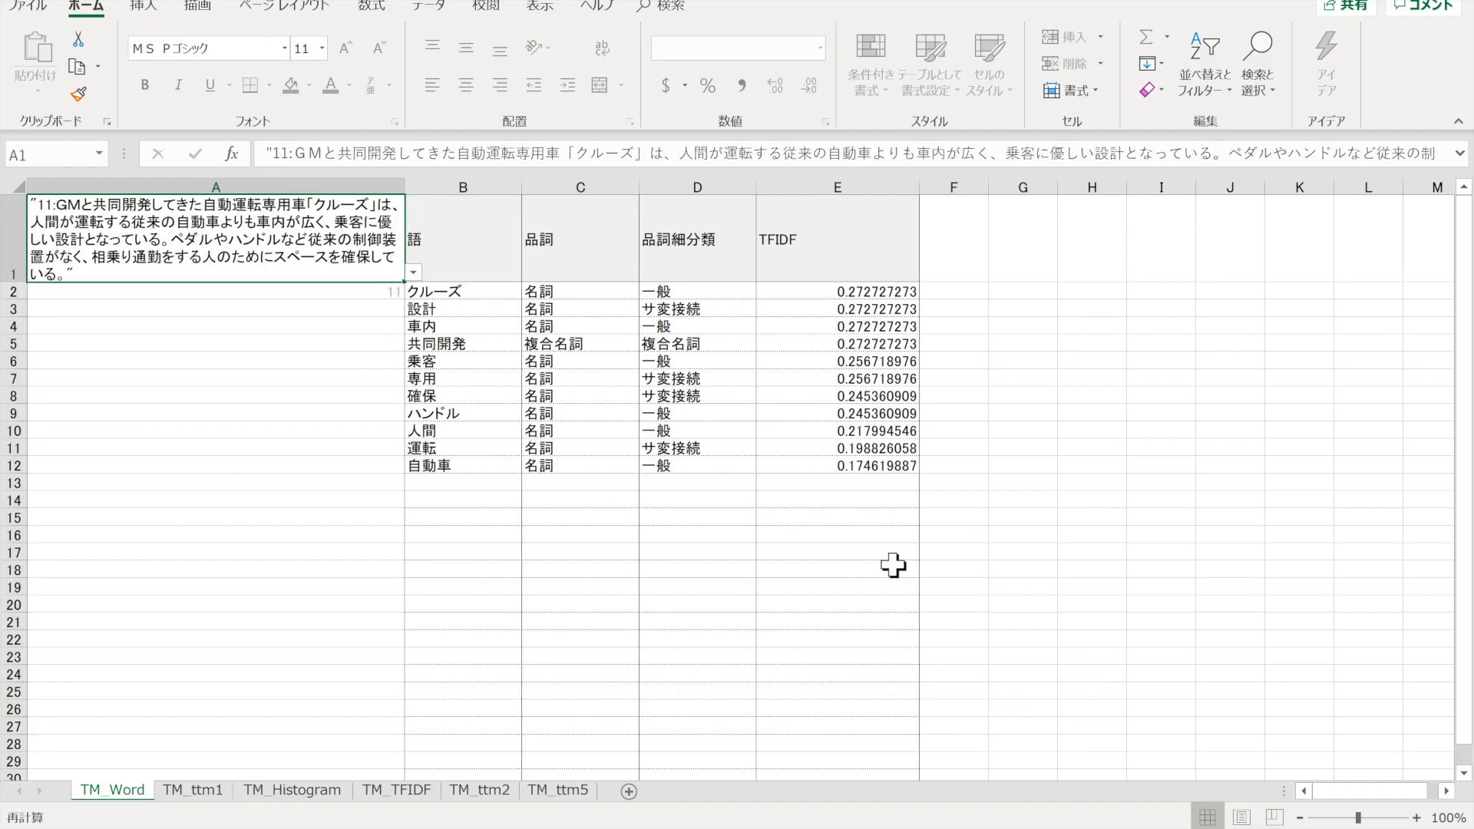
- Examine the word frequencies on the TM_ttm1 sheet and the TFIDF distribution on the TM_Histogram sheet
click(204, 792)
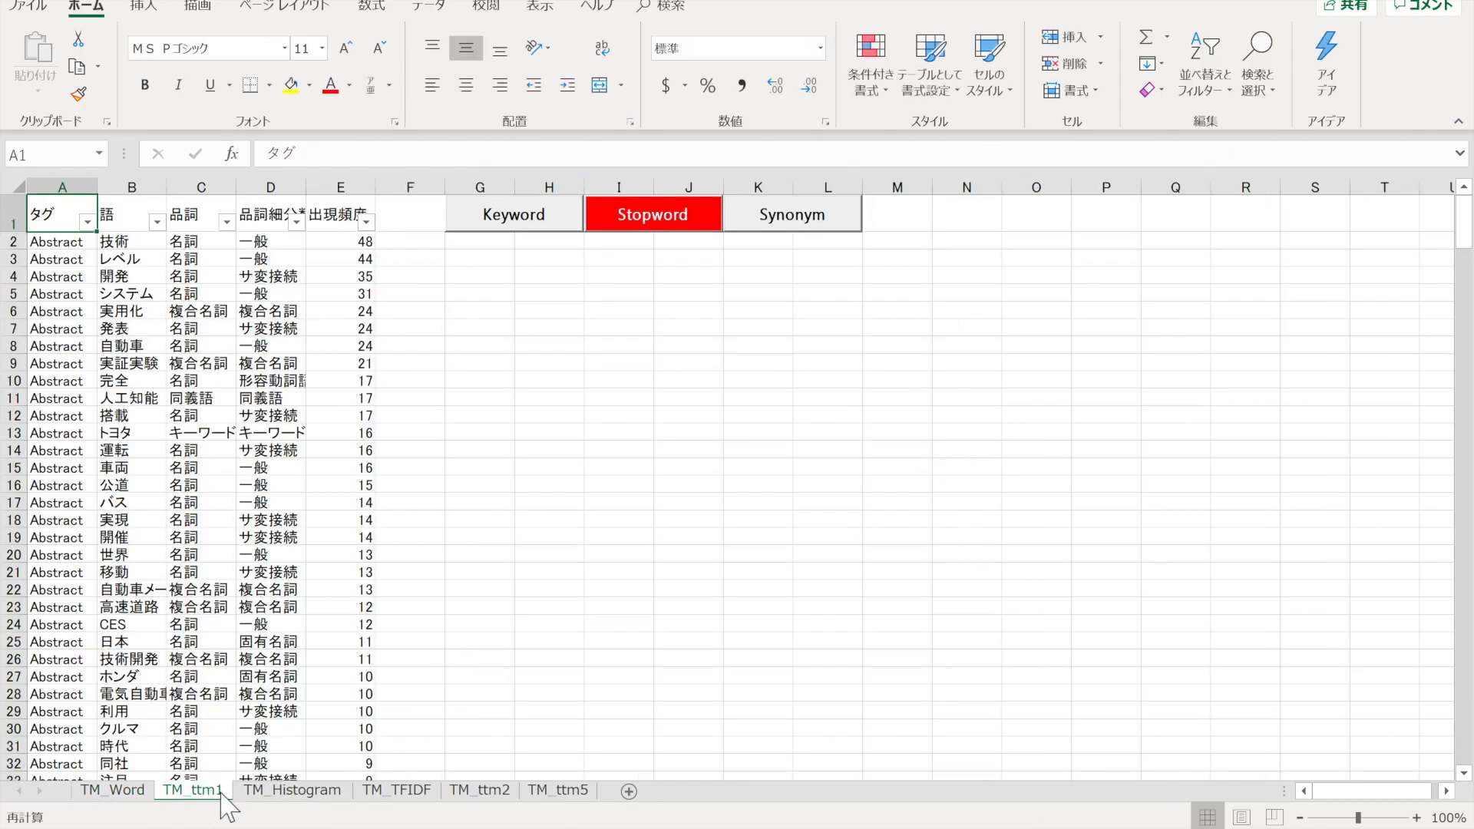
click(296, 794)
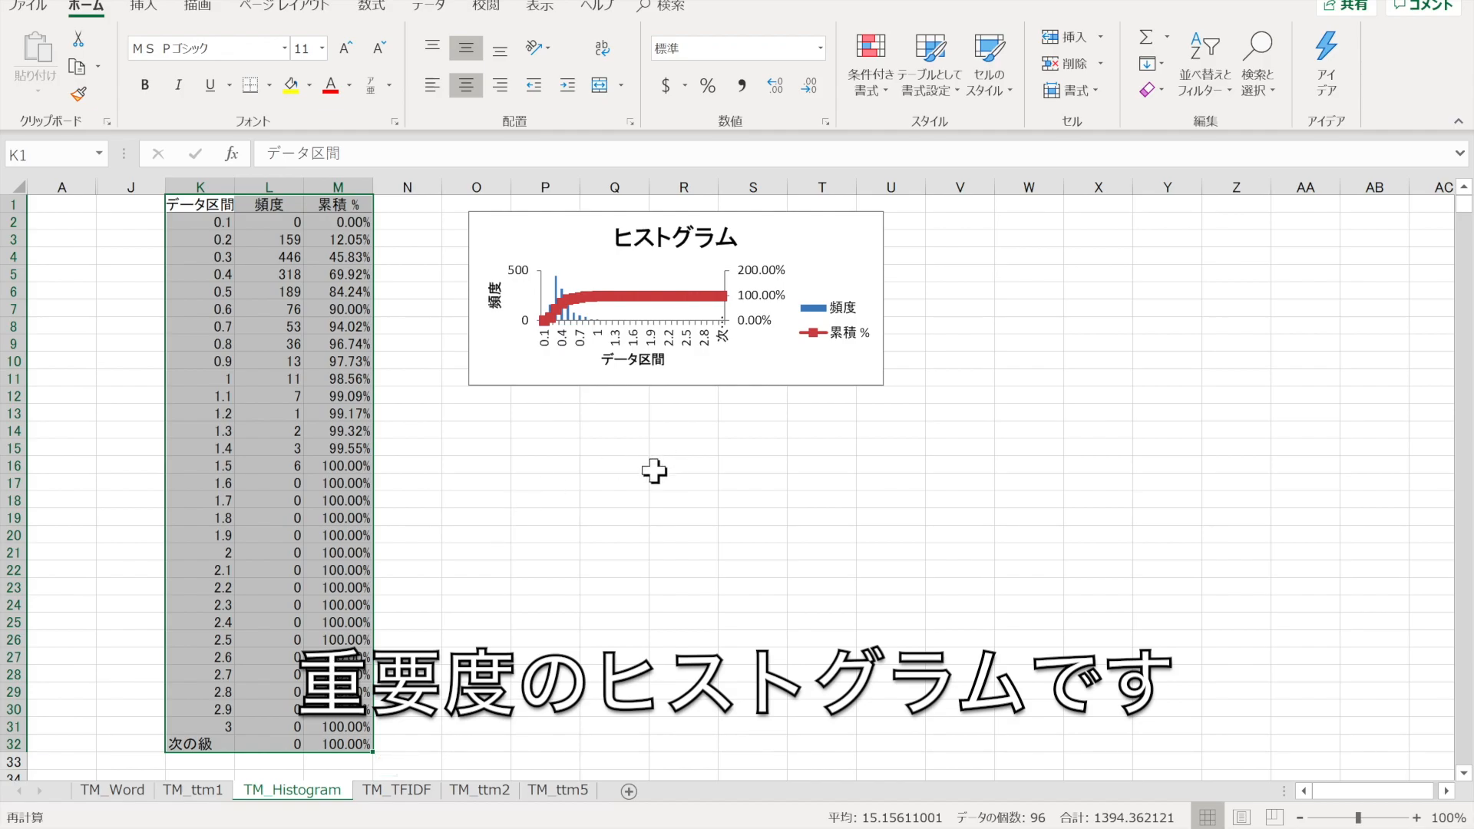
click(340, 246)
click(356, 263)
click(362, 282)
click(349, 257)
click(219, 240)
click(223, 257)
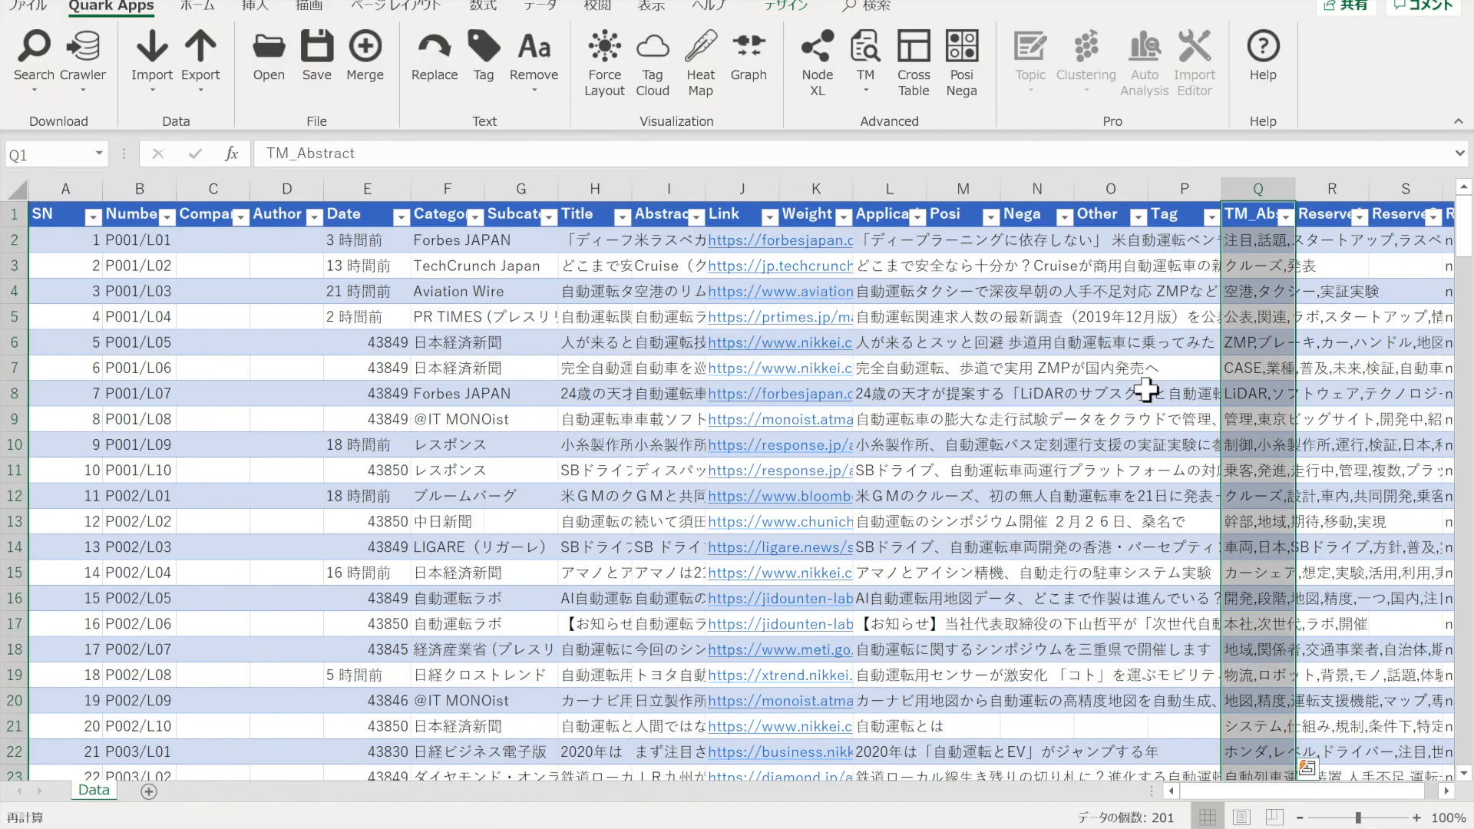
- Open TM J and set the minimum 出現頻度/出現件数 to 2, along with a TFIDF threshold
click(866, 98)
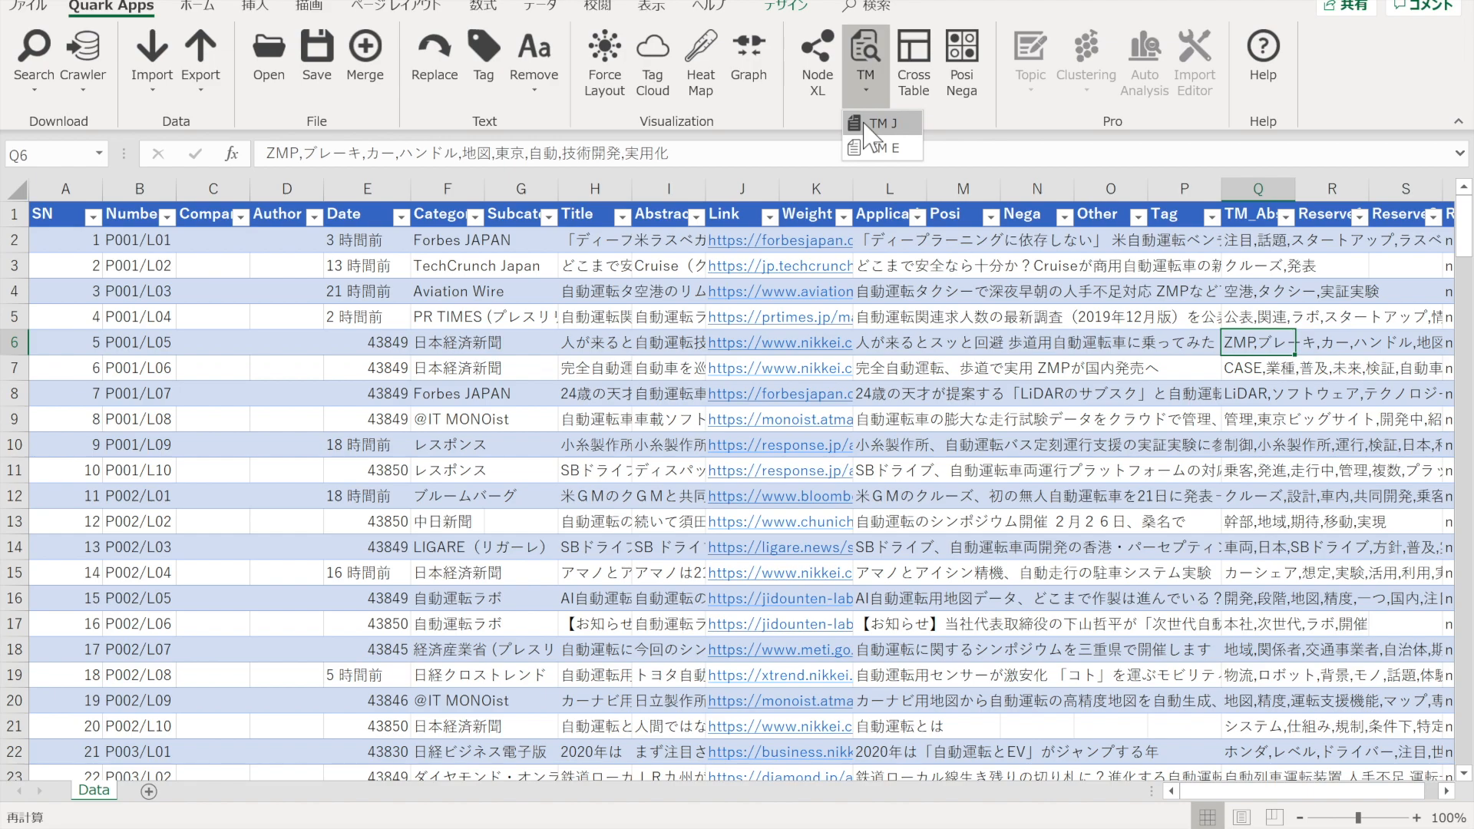
click(866, 130)
click(505, 184)
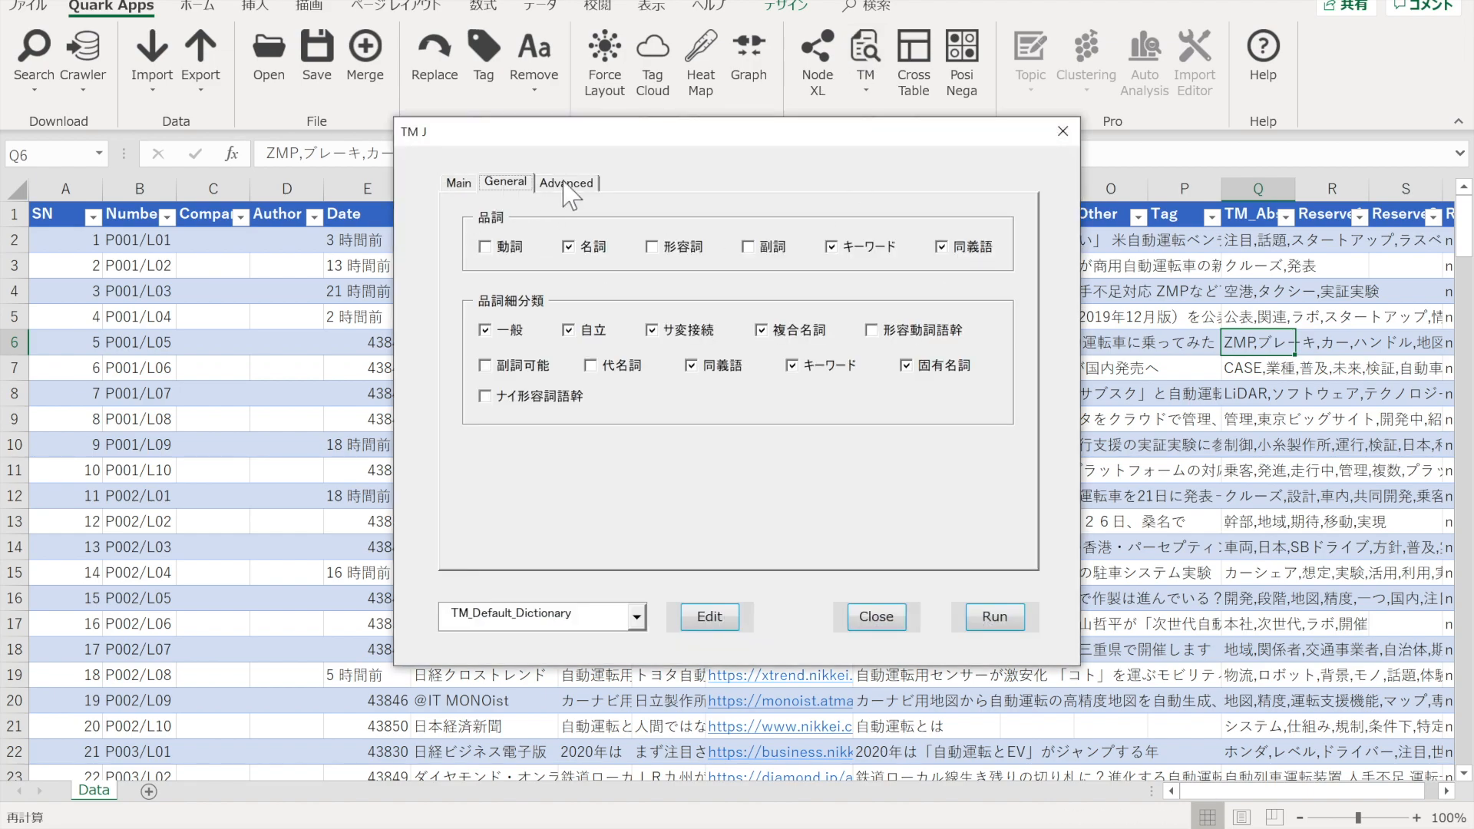
click(566, 183)
text(2)
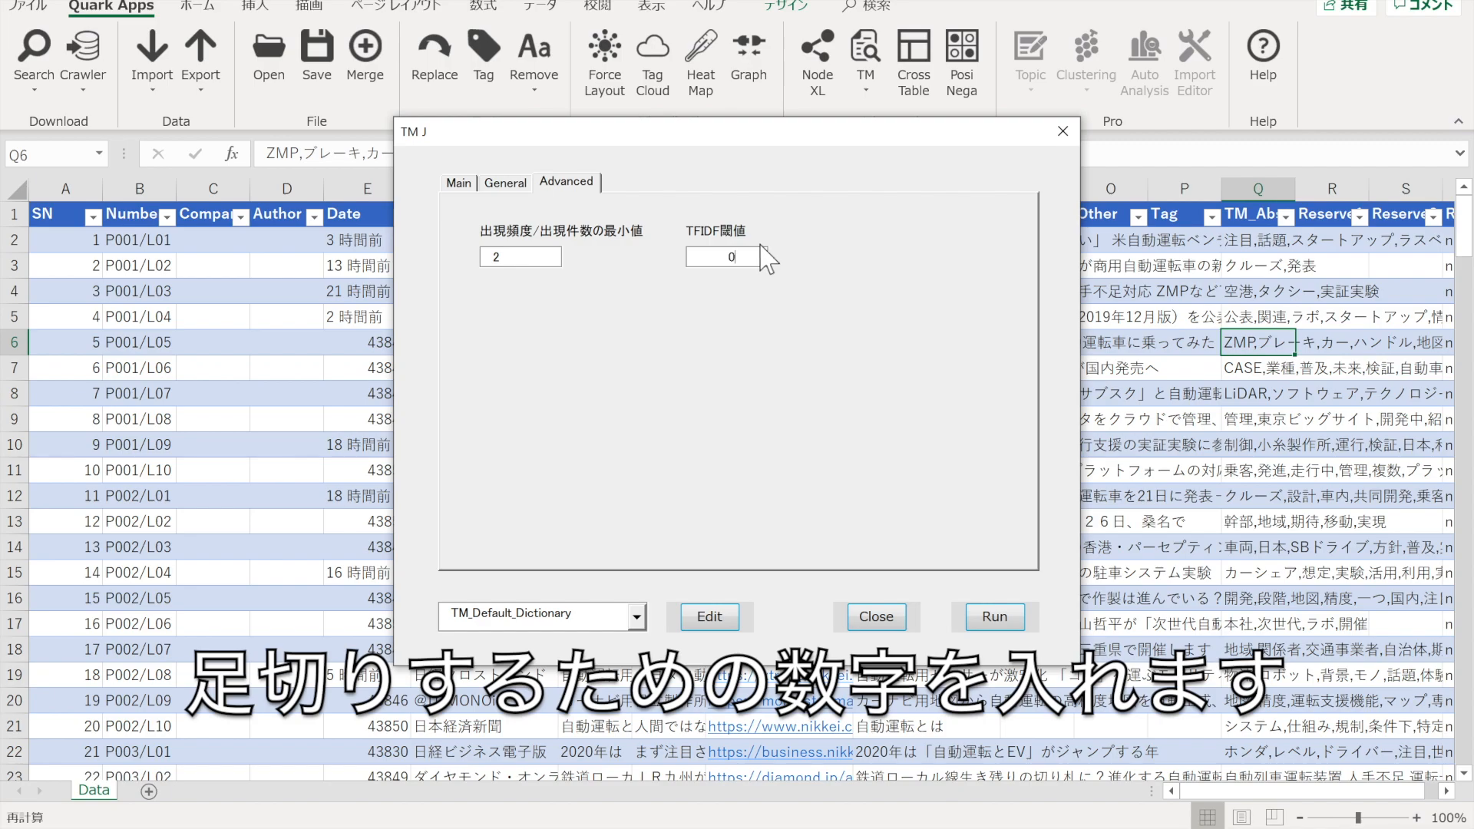
- Select the Abstract column as the text source and run TM J with the cutoff settings
click(455, 183)
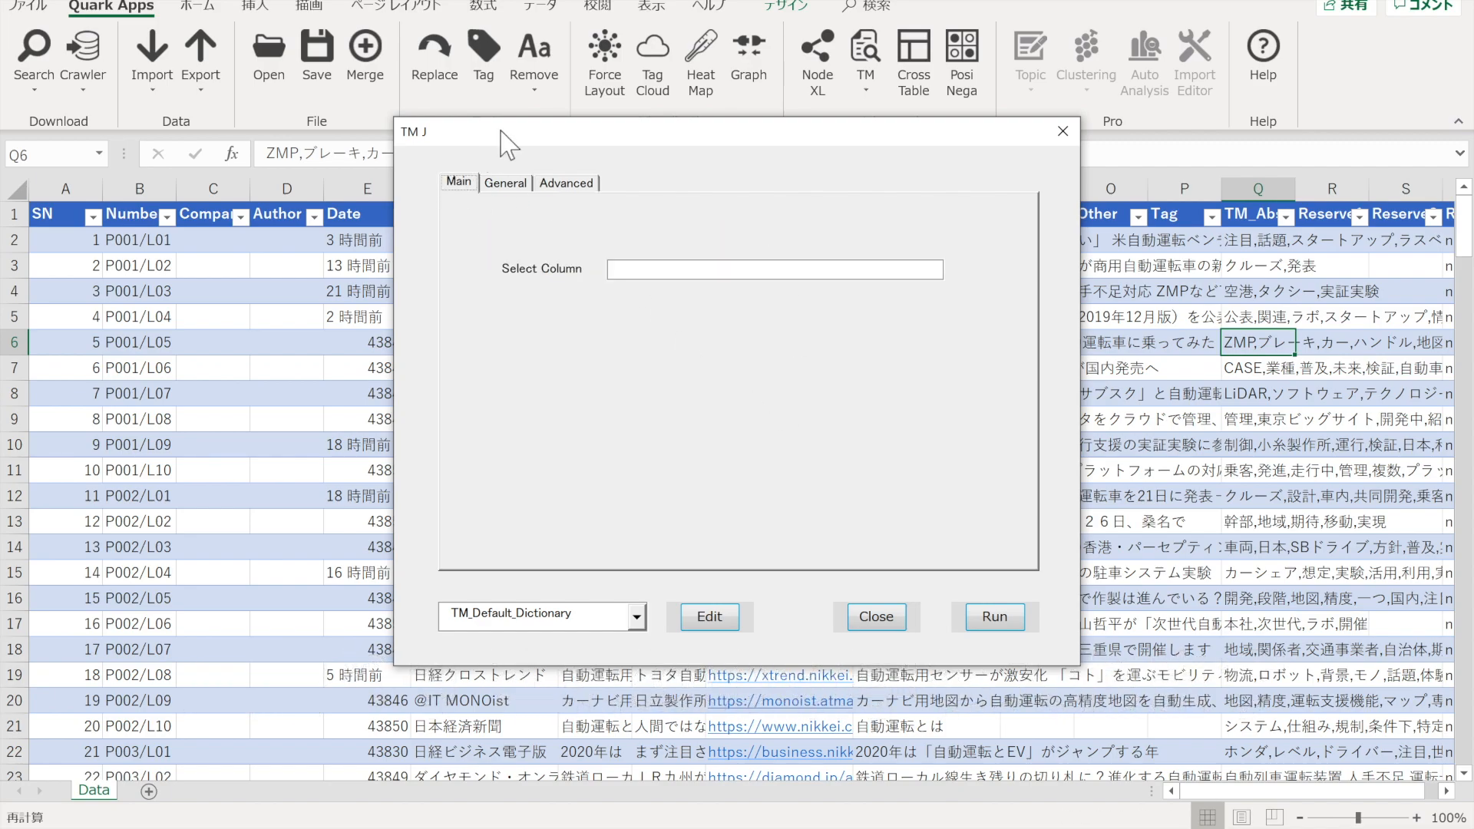
drag(503, 138, 844, 159)
click(669, 244)
click(1340, 641)
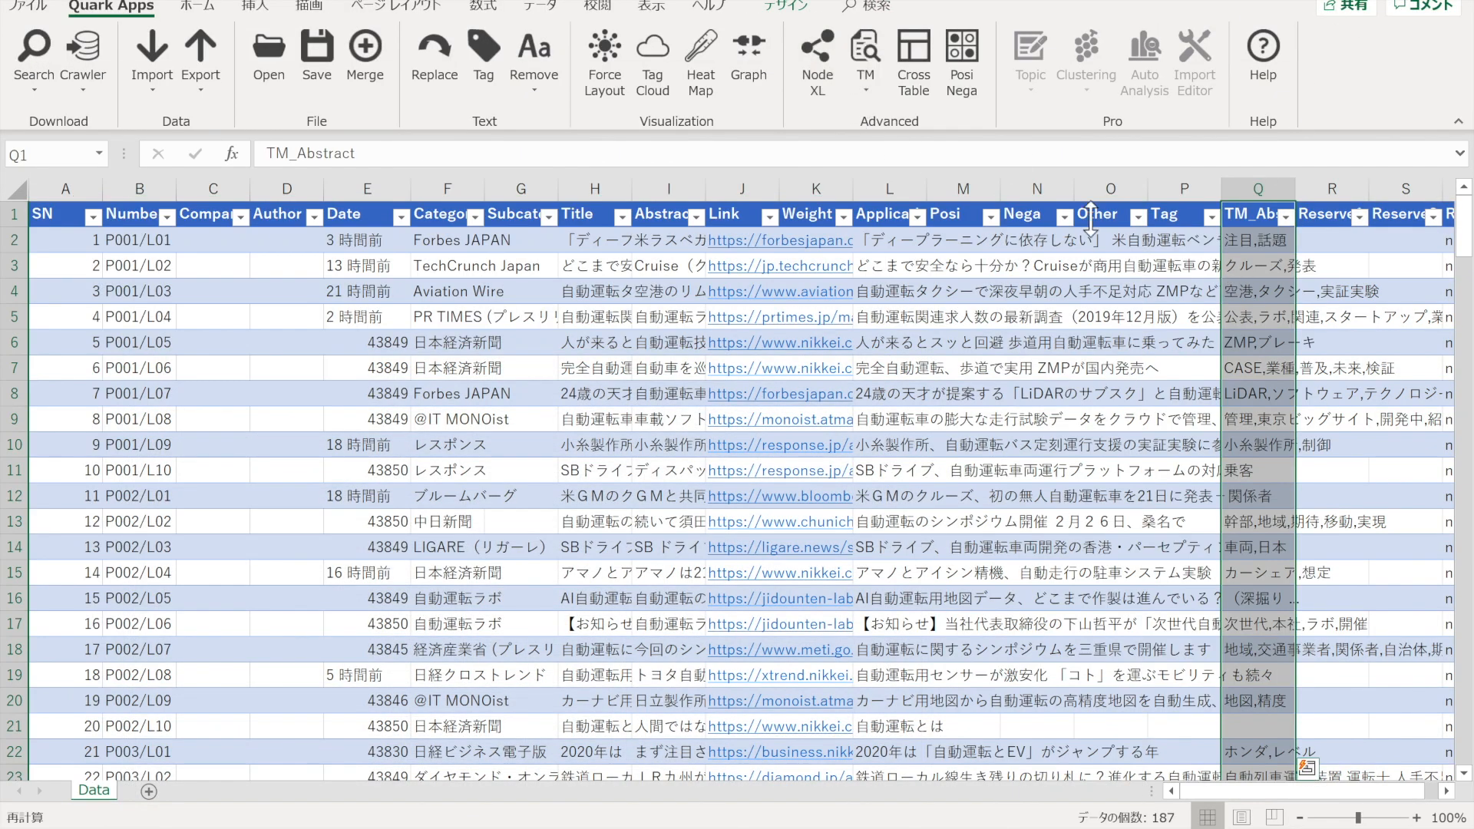
- Generate a tag cloud from the TM_Abstract column and look over its keywords
click(1260, 291)
click(652, 65)
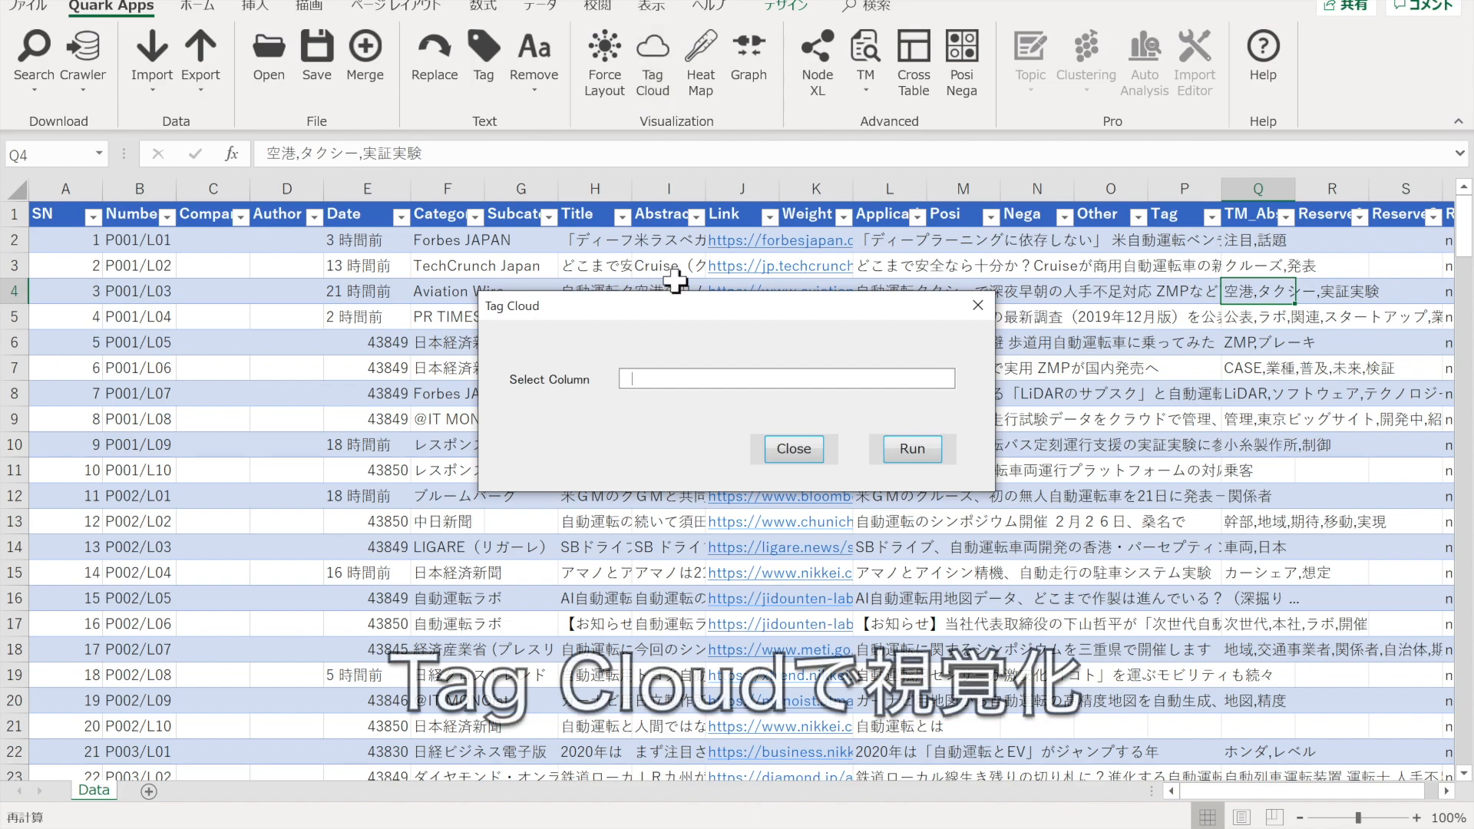
click(1258, 368)
click(910, 449)
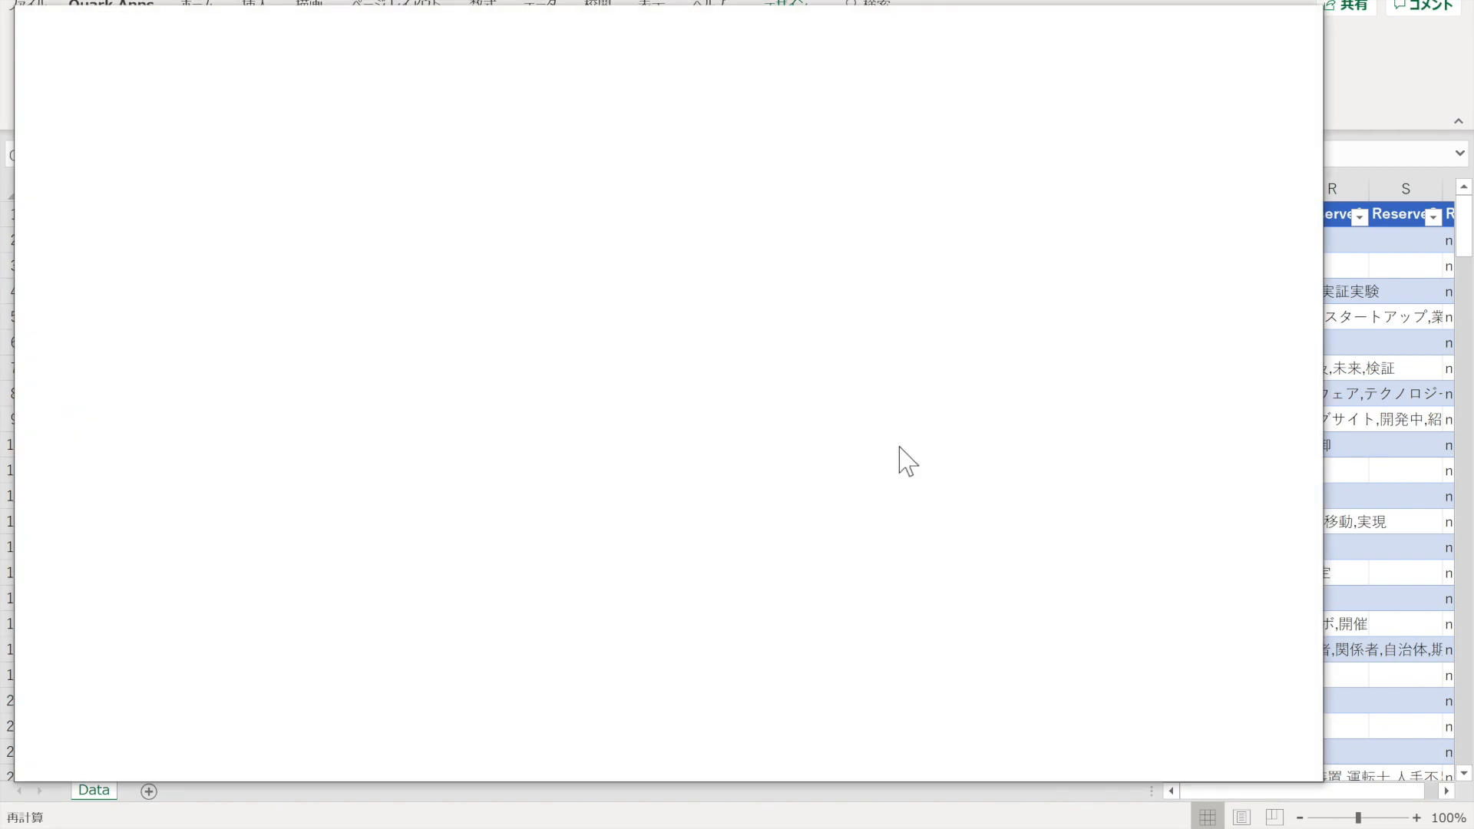
drag(531, 243, 176, 146)
scroll(544, 454, left, 5)
scroll(544, 454, up, 2)
scroll(544, 454, down, 2)
scroll(544, 453, right, 5)
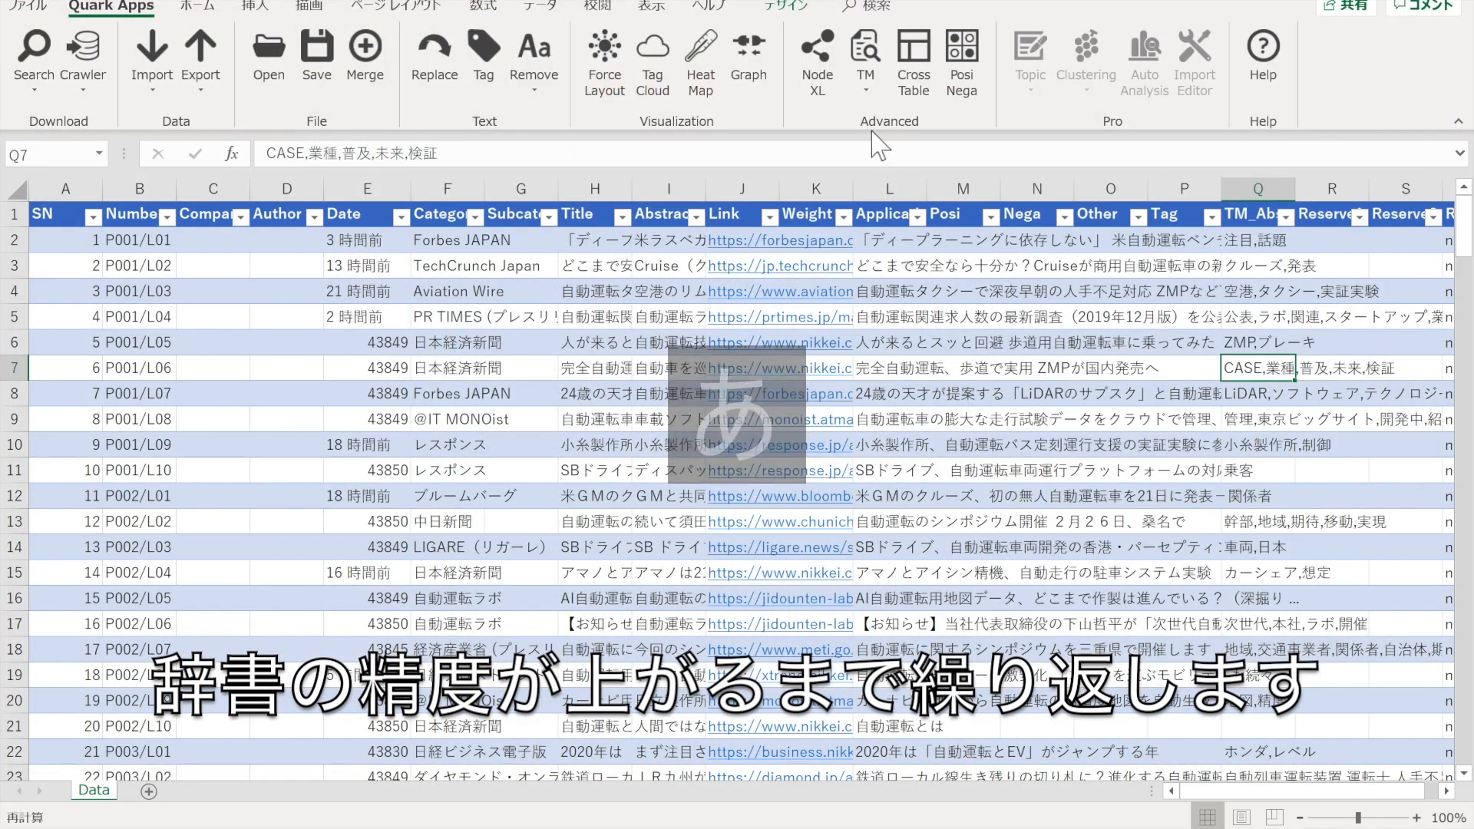
- Open TM_Default_Dictionary for editing from TM J and add フォード, GM, BMW and メルセデス to the Keyword sheet
click(865, 53)
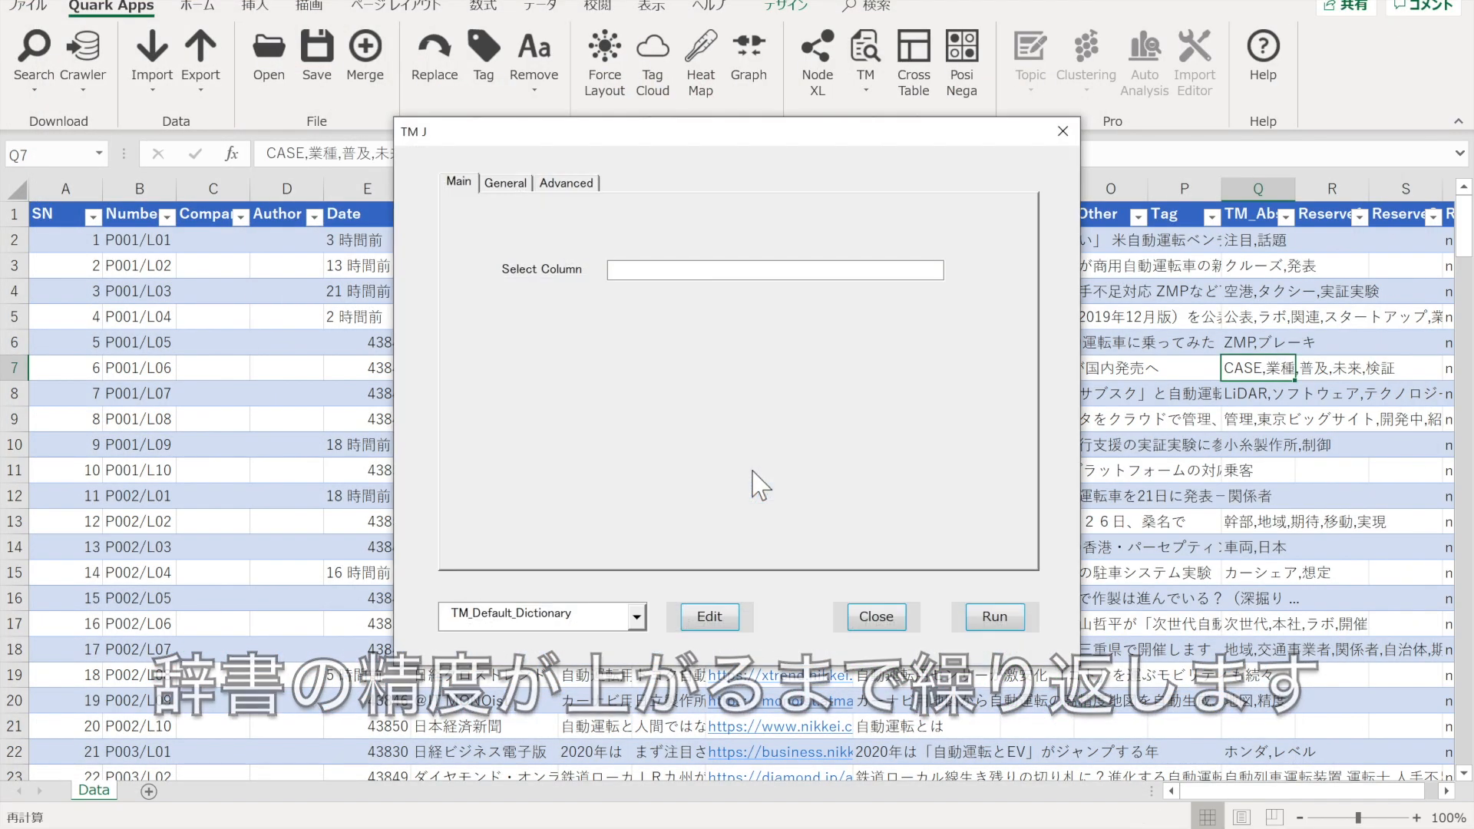
click(707, 616)
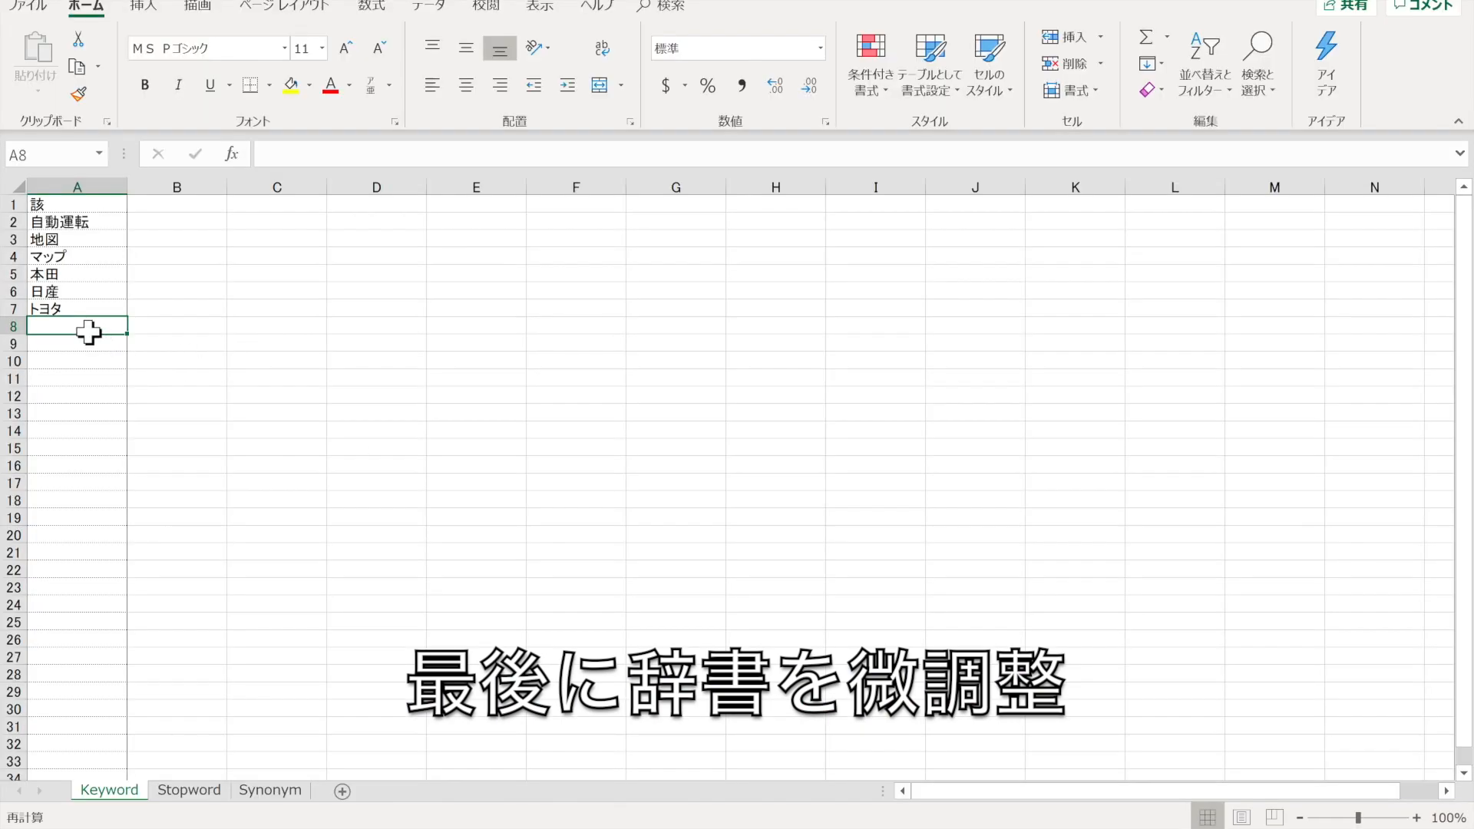
text(フォード)
key(Return)
key(Return)
text(GM)
key(Return)
text(BMW)
key(Return)
text(メルセデス)
key(Return)
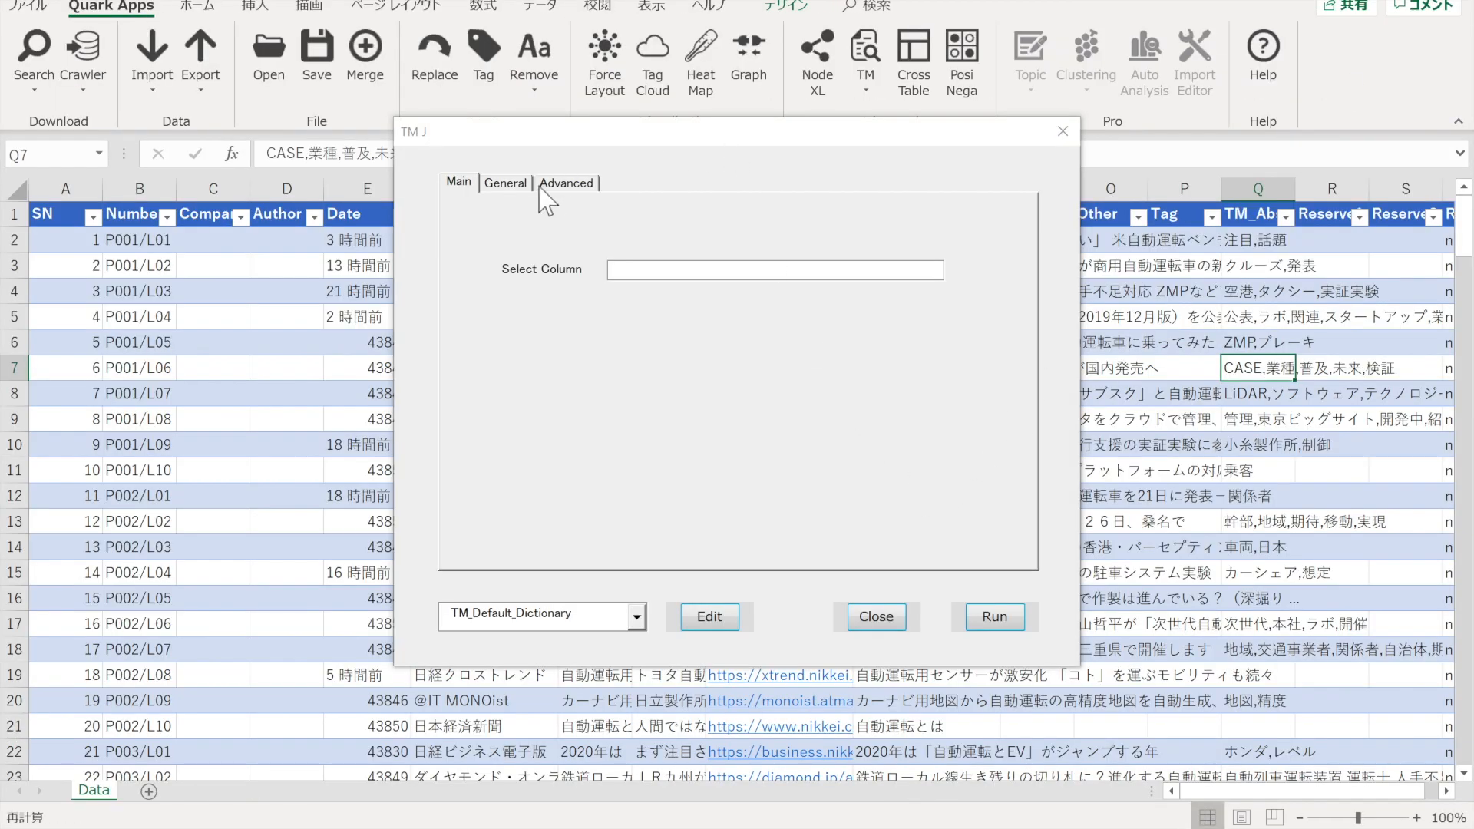
- Run TM J on the Abstract column with a minimum 出現頻度/出現件数 of 2 and a TFIDF threshold of 0.3
click(564, 183)
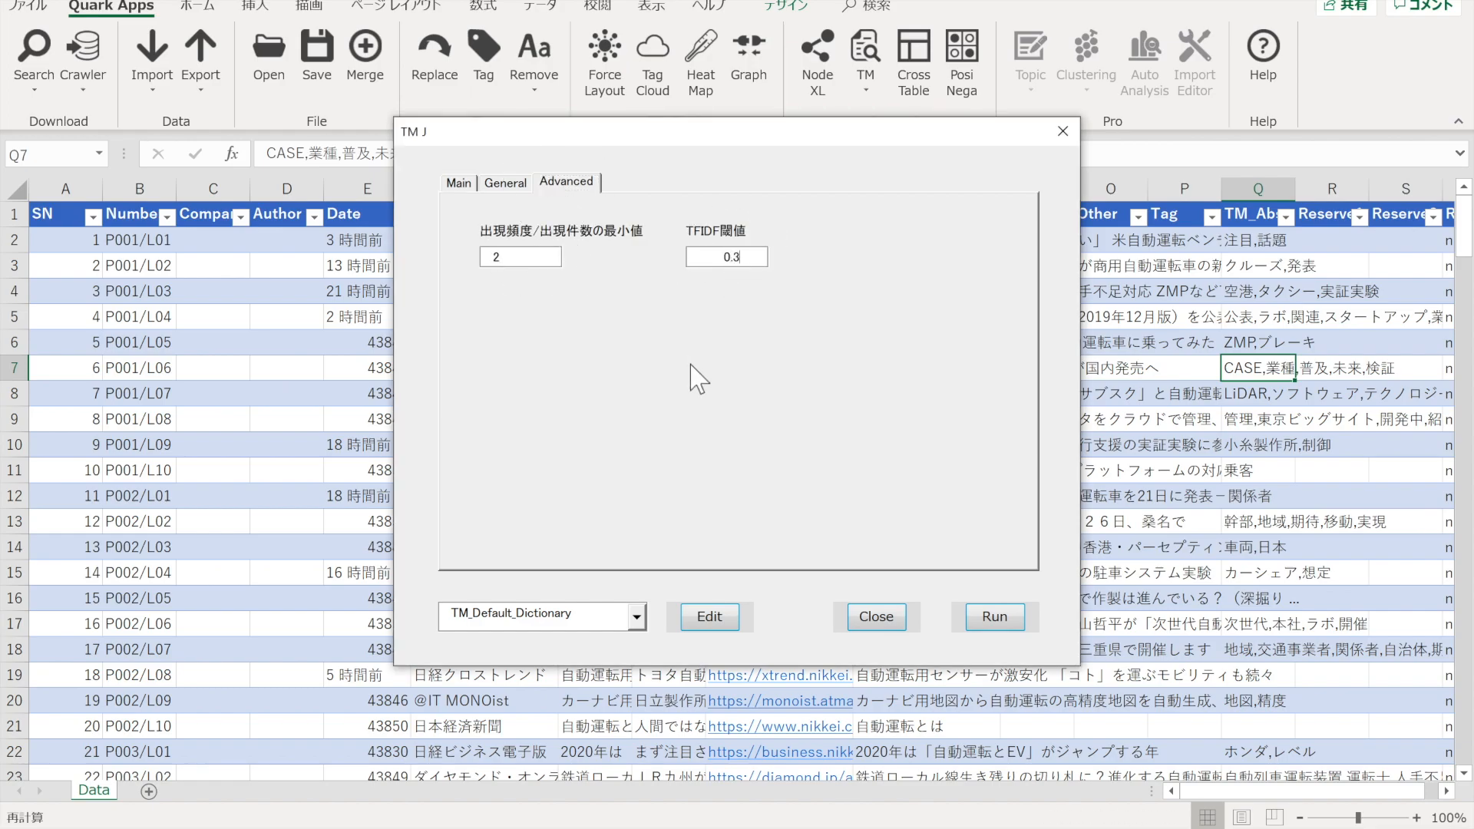
click(456, 184)
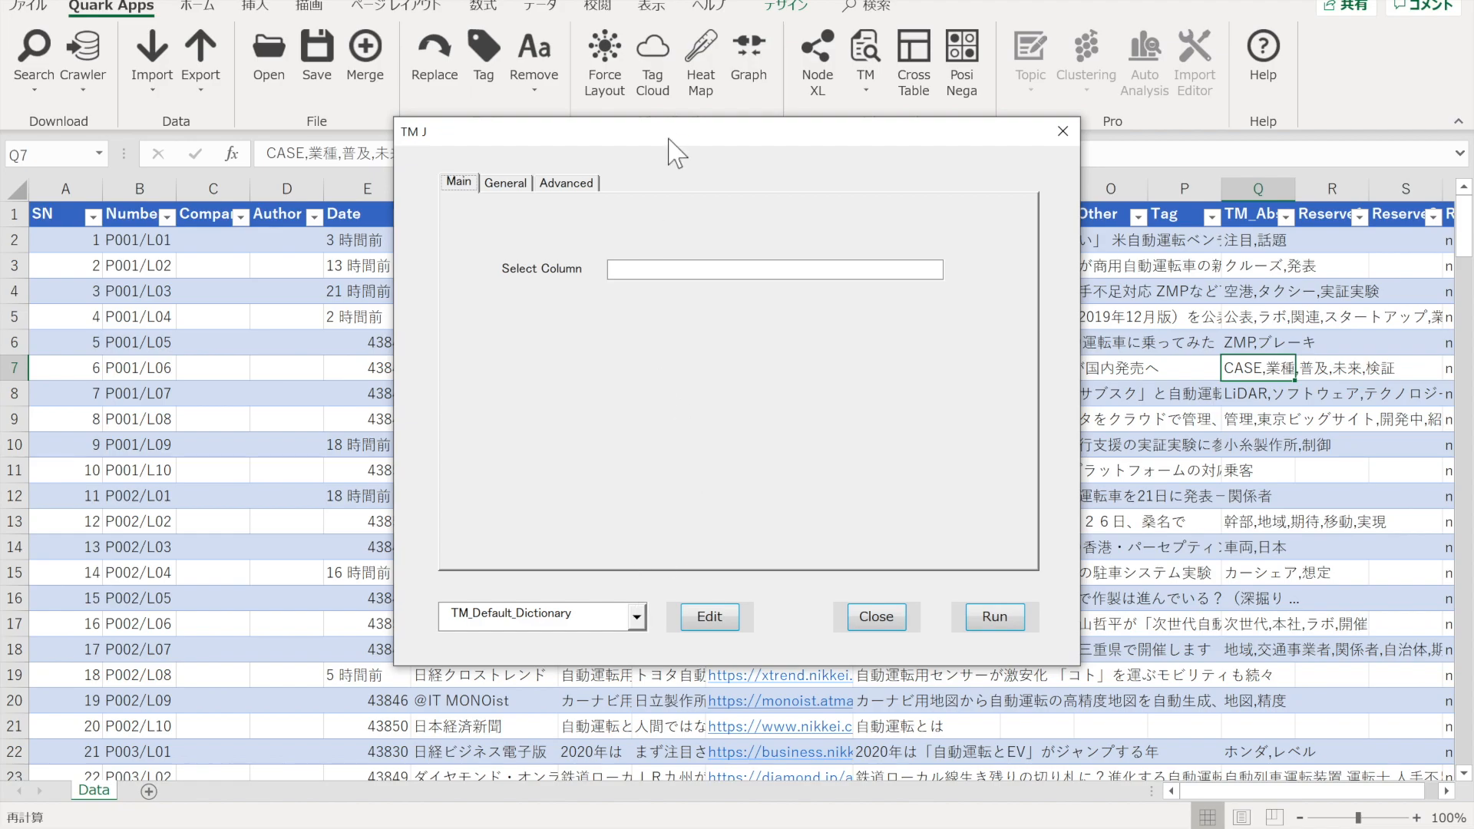
drag(668, 139, 1052, 163)
click(674, 245)
click(1388, 645)
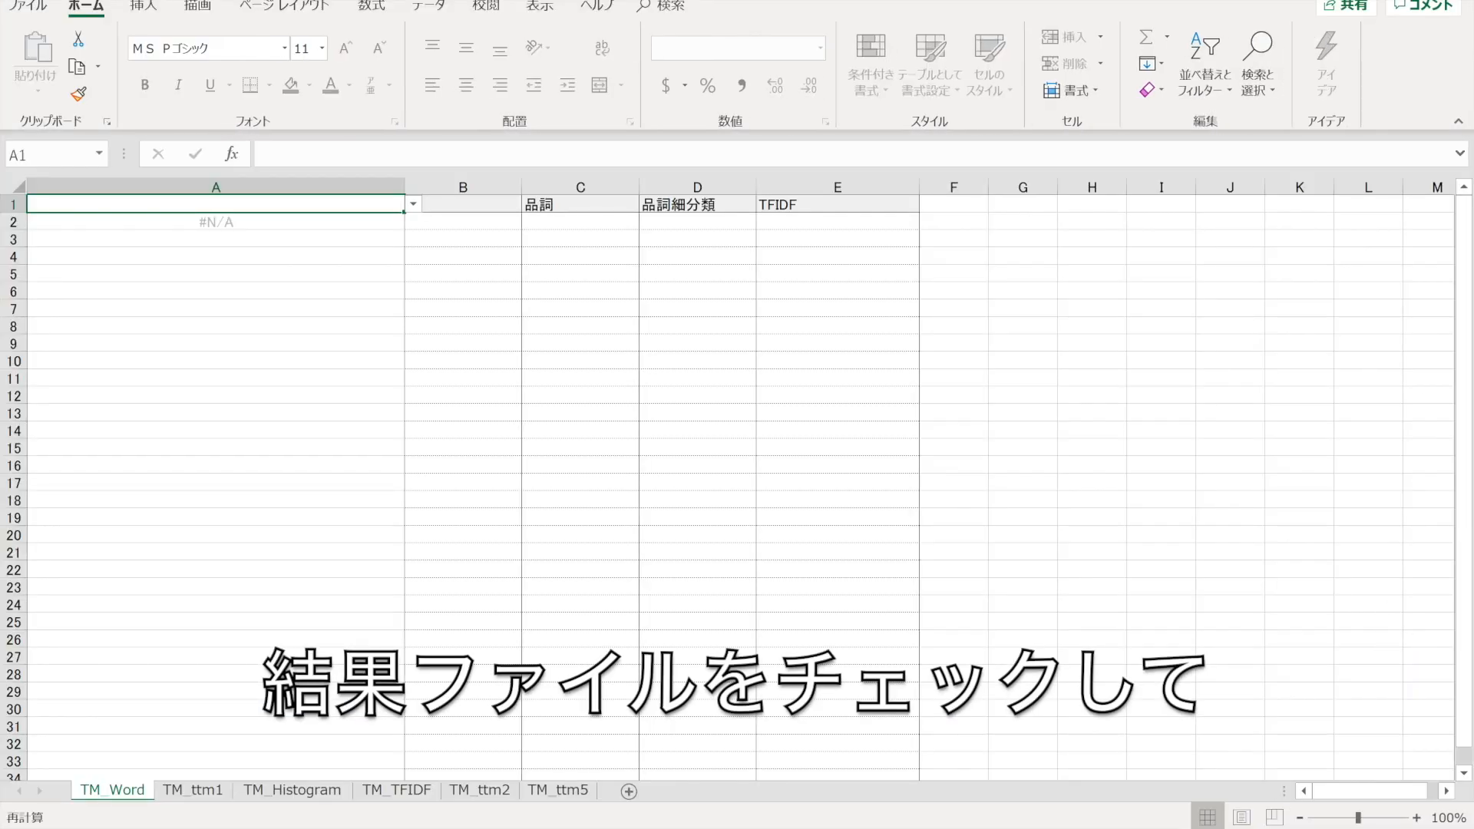
- Check the extracted words of articles 2 and 5 on the TM_Word sheet of the new results
click(416, 208)
click(307, 237)
click(414, 273)
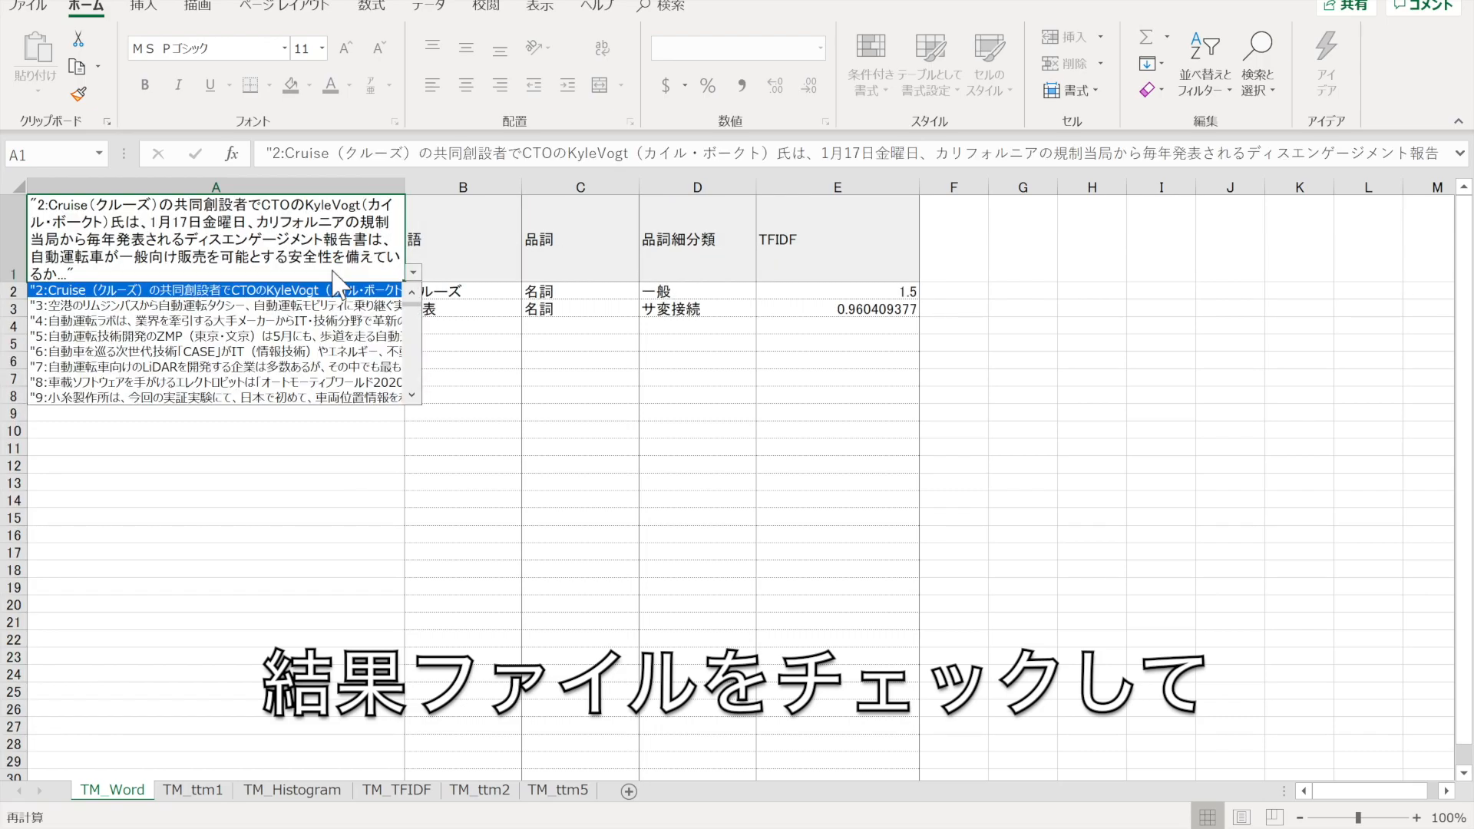
click(332, 338)
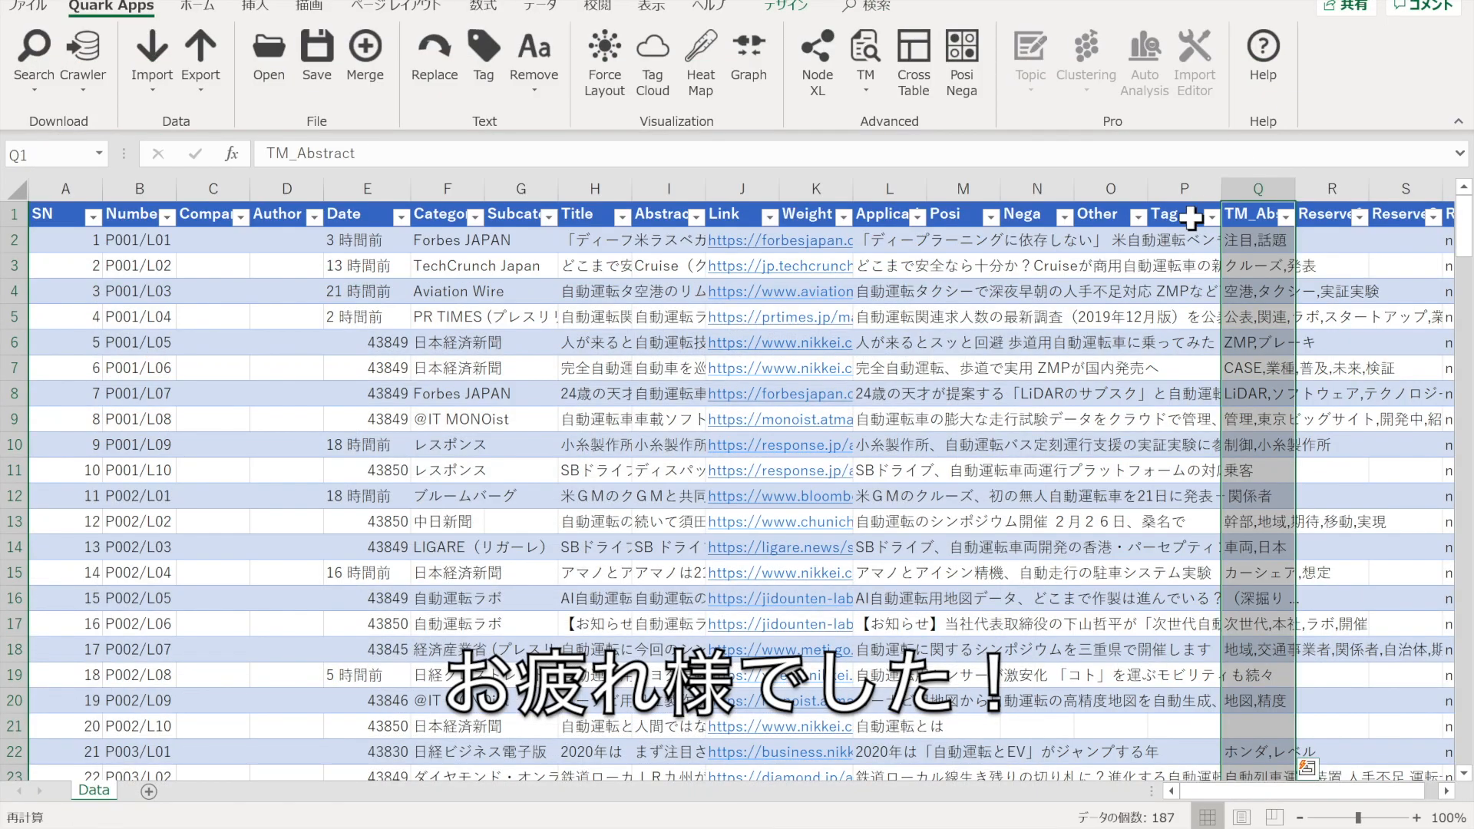